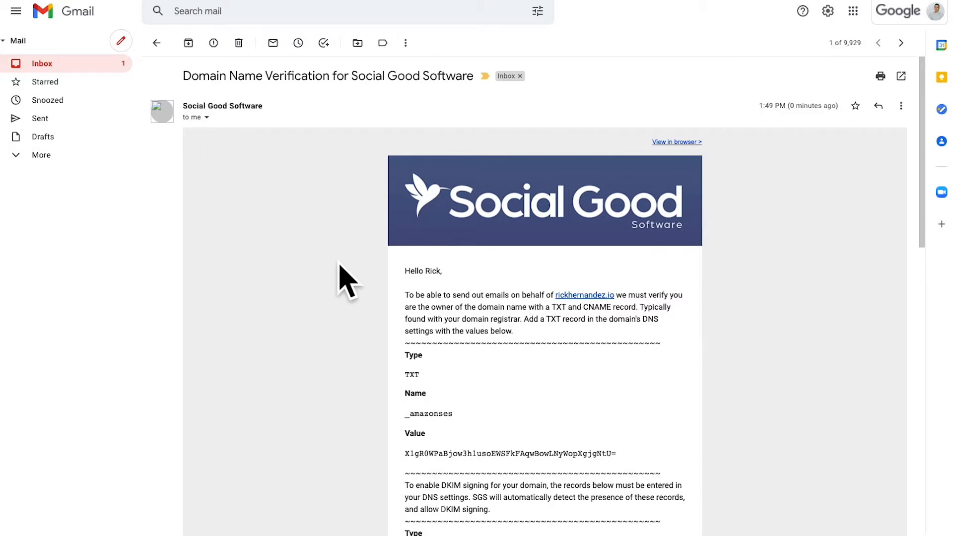
# Review the domain verification email and the Verify Domain Name dialog in the account settings, closing the dialog without submitting
pyautogui.scroll(-3, 461, 378)
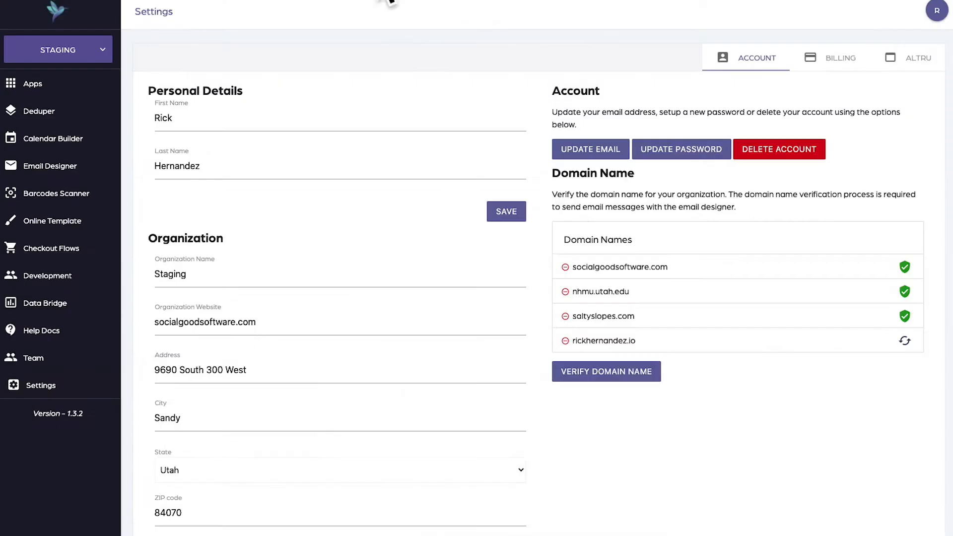
pyautogui.click(628, 370)
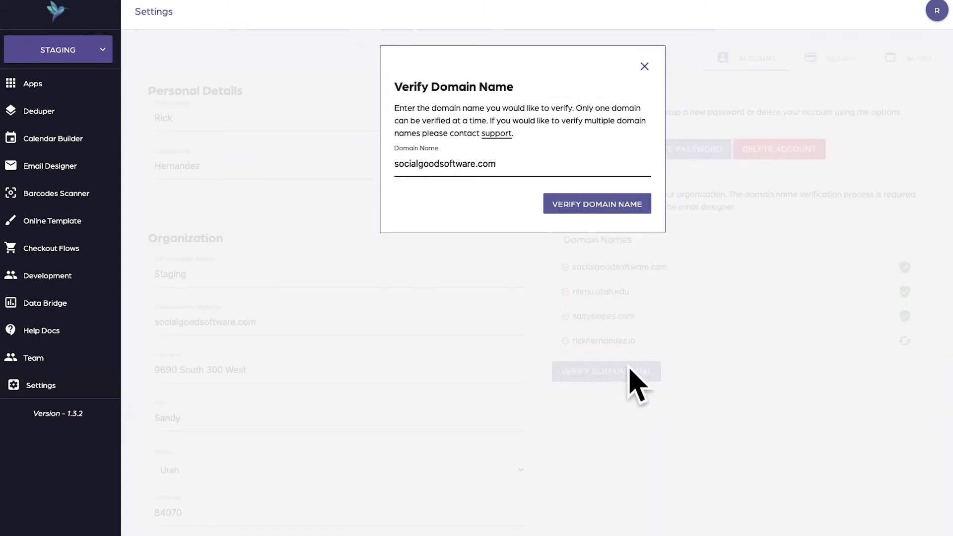
pyautogui.click(644, 66)
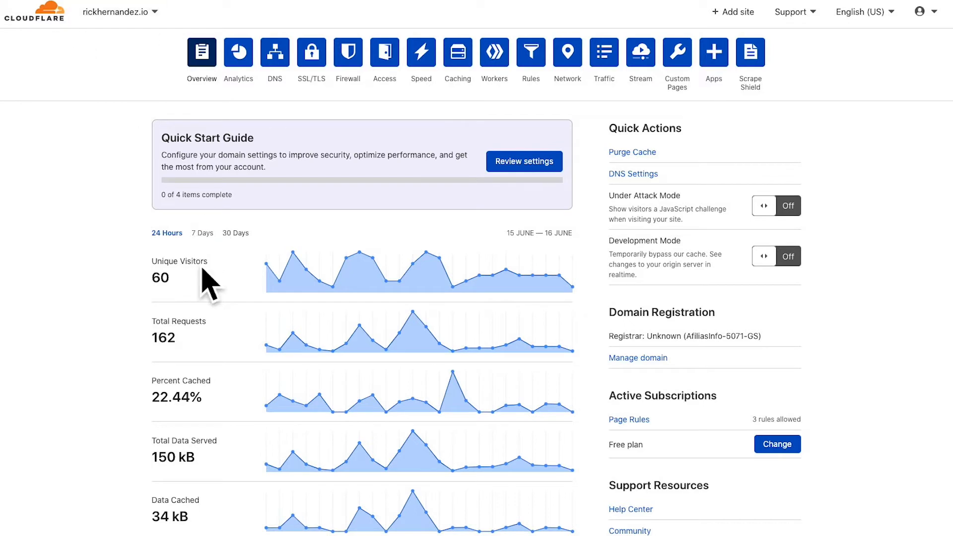
# Switch to Cloudflare and open the DNS management page of the domain being verified
pyautogui.click(272, 59)
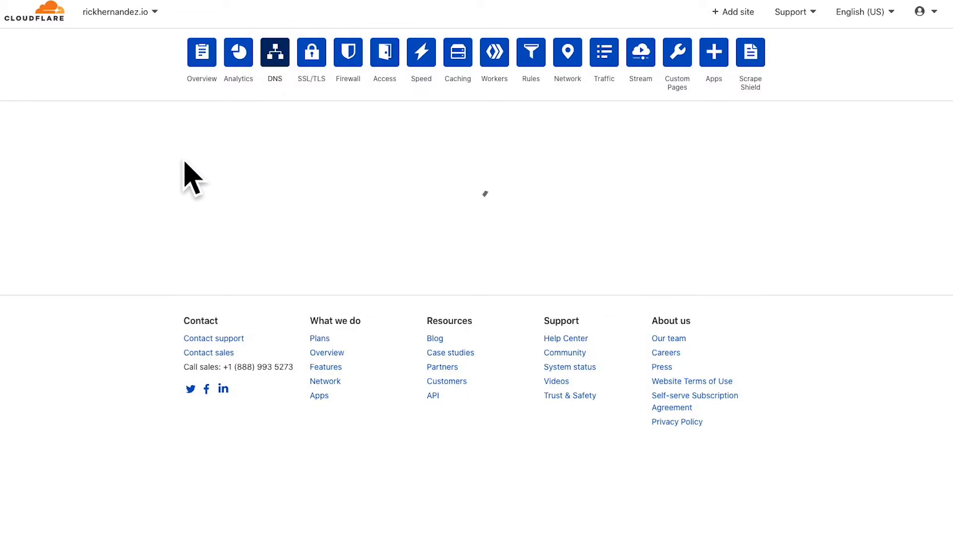
pyautogui.scroll(-3, 128, 179)
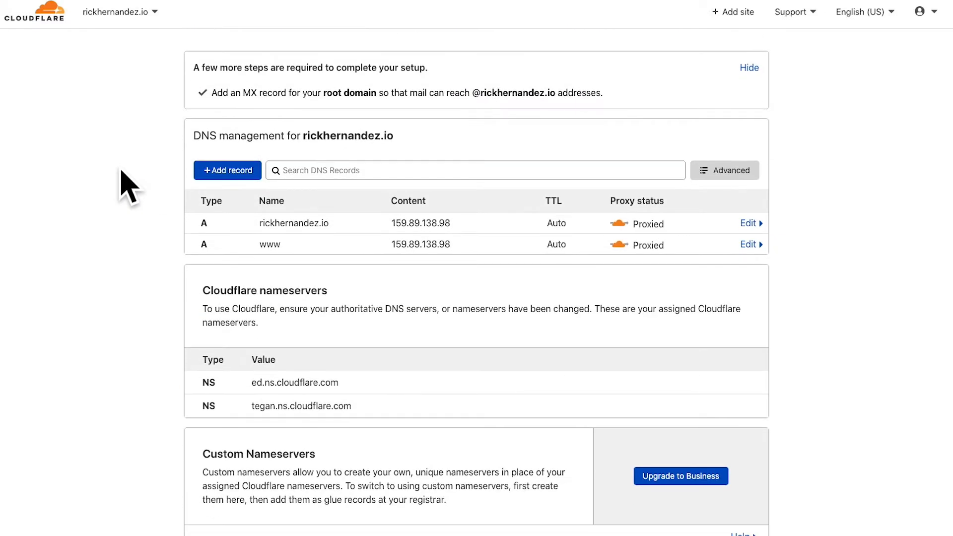
pyautogui.scroll(3, 97, 179)
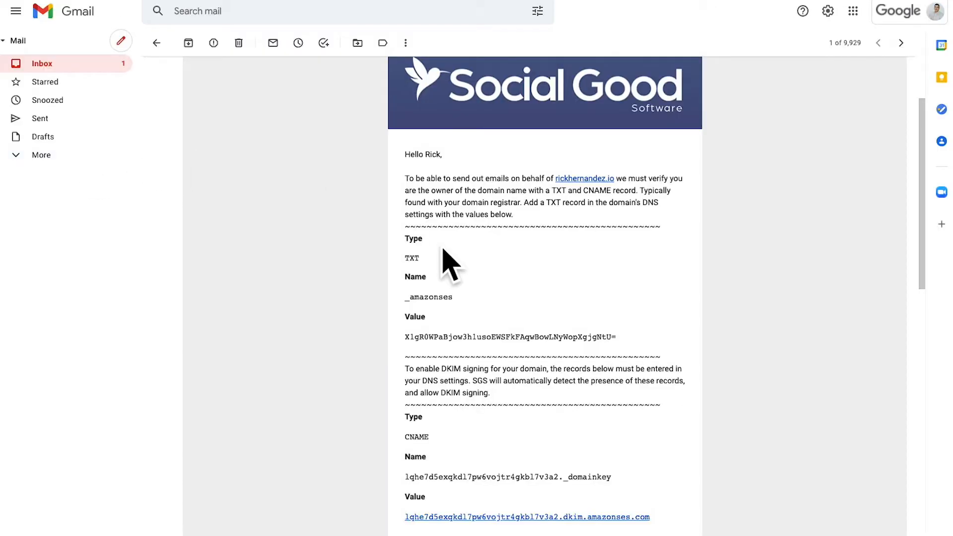
# Check the first record's type in the Gmail verification email and start a new Cloudflare DNS record of type TXT
pyautogui.scroll(-1, 436, 252)
pyautogui.doubleClick(410, 216)
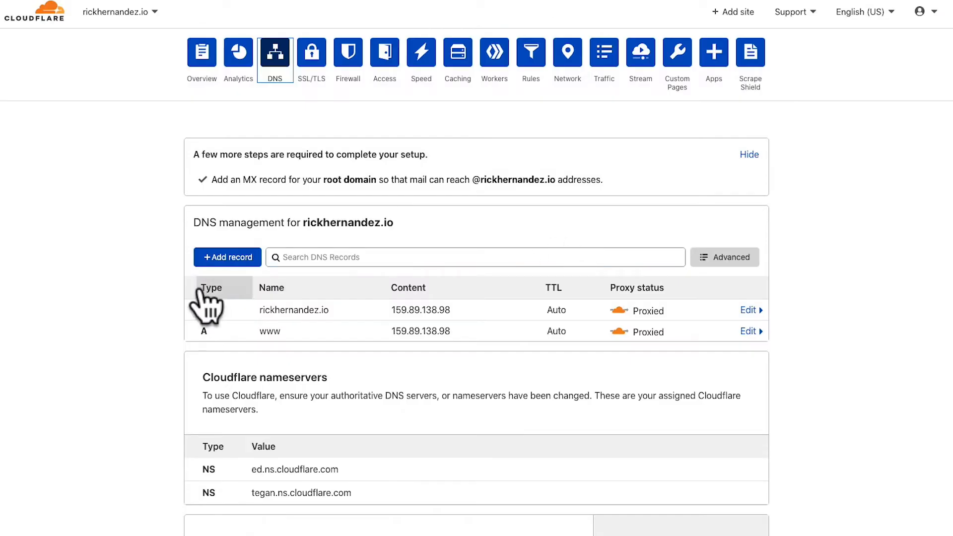
pyautogui.click(225, 257)
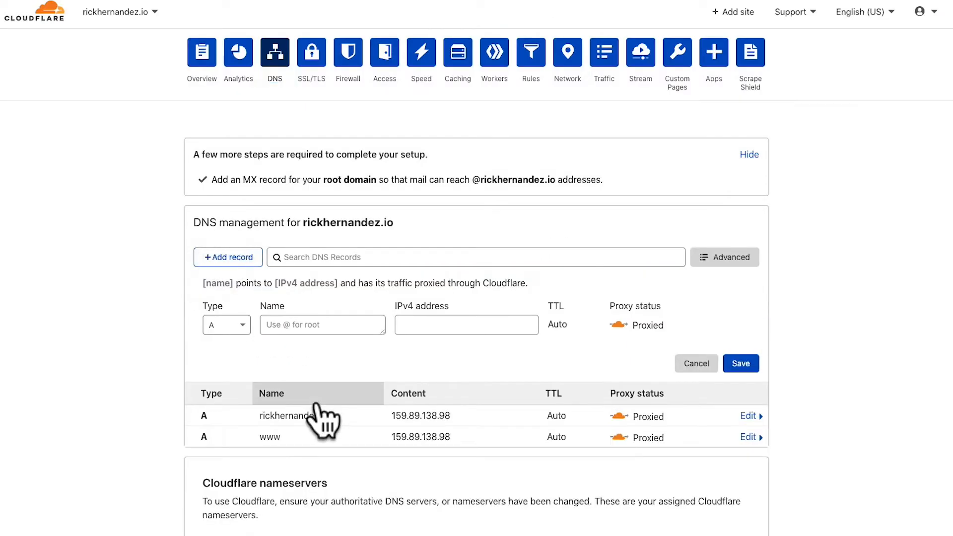
pyautogui.click(215, 325)
pyautogui.scroll(-5, 220, 479)
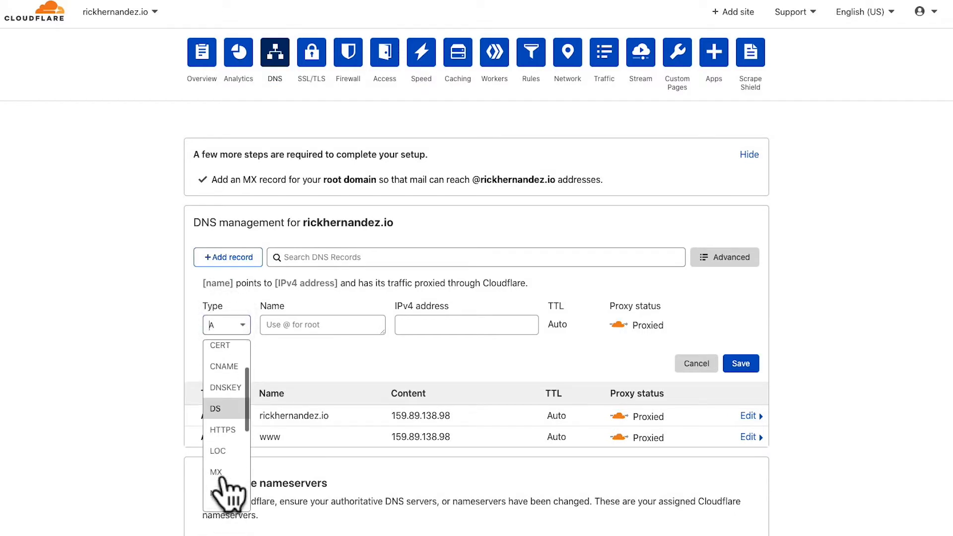
pyautogui.scroll(-2, 226, 489)
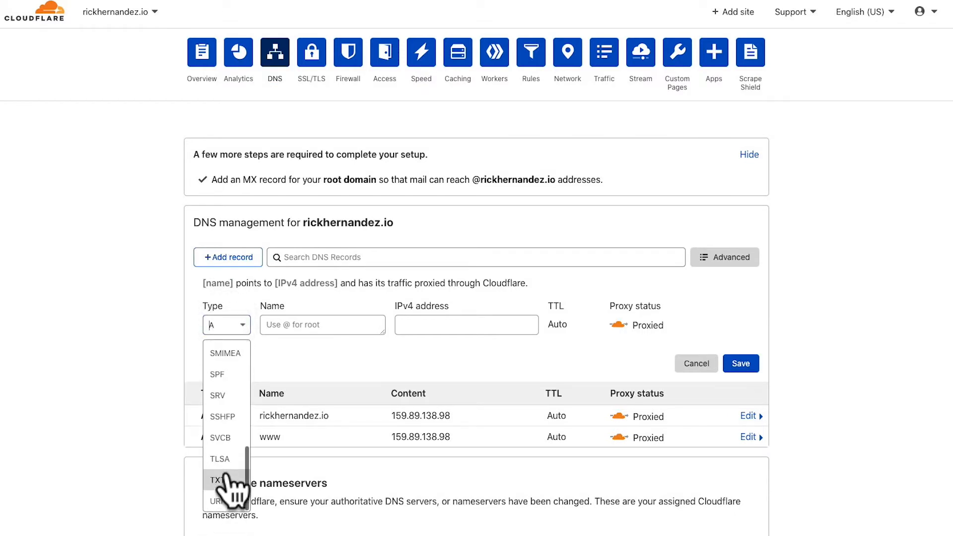
pyautogui.click(228, 491)
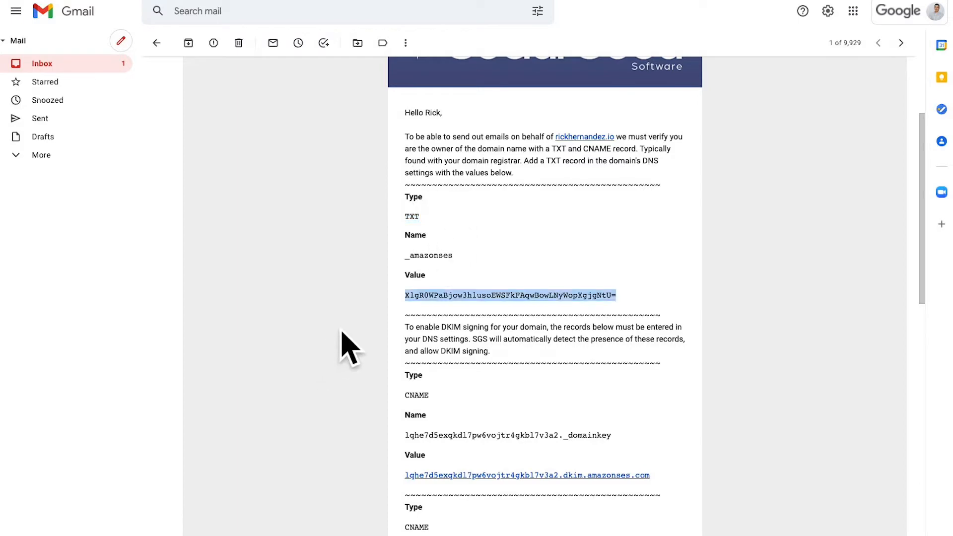
# Copy the record name _amazonses from the Gmail message into the new TXT record's Name in Cloudflare
pyautogui.click(453, 260)
pyautogui.doubleClick(437, 255)
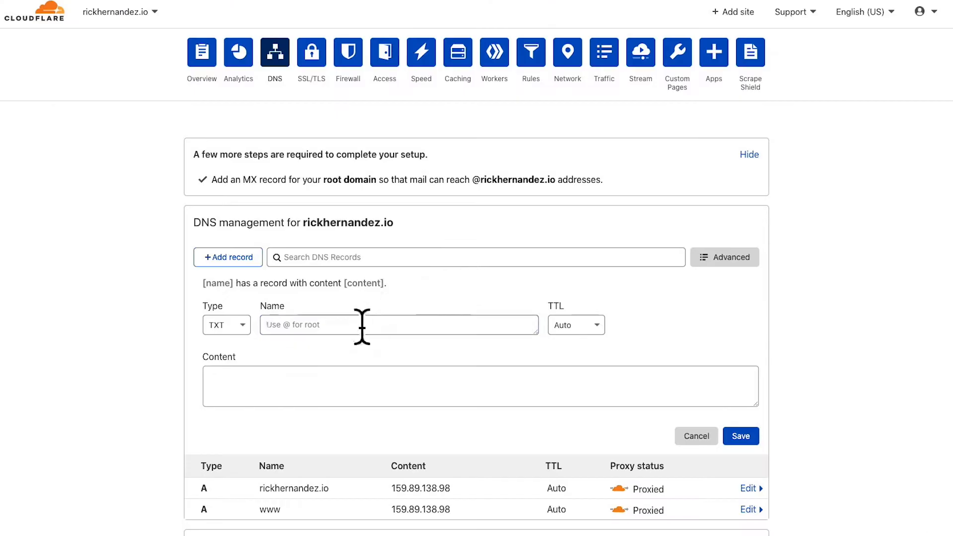
pyautogui.write('_amazonses')
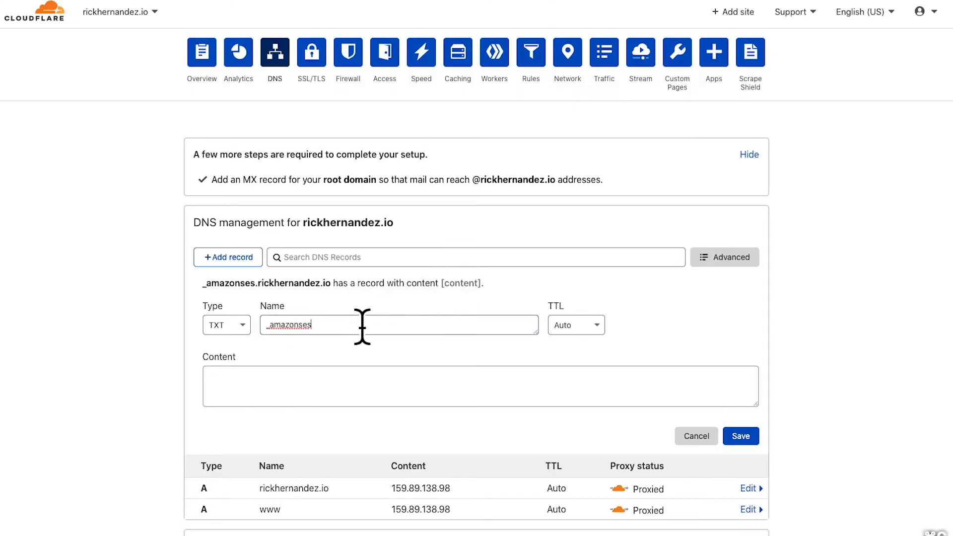
# Paste the verification value from the email into the TXT record's Content and save the record
pyautogui.click(372, 395)
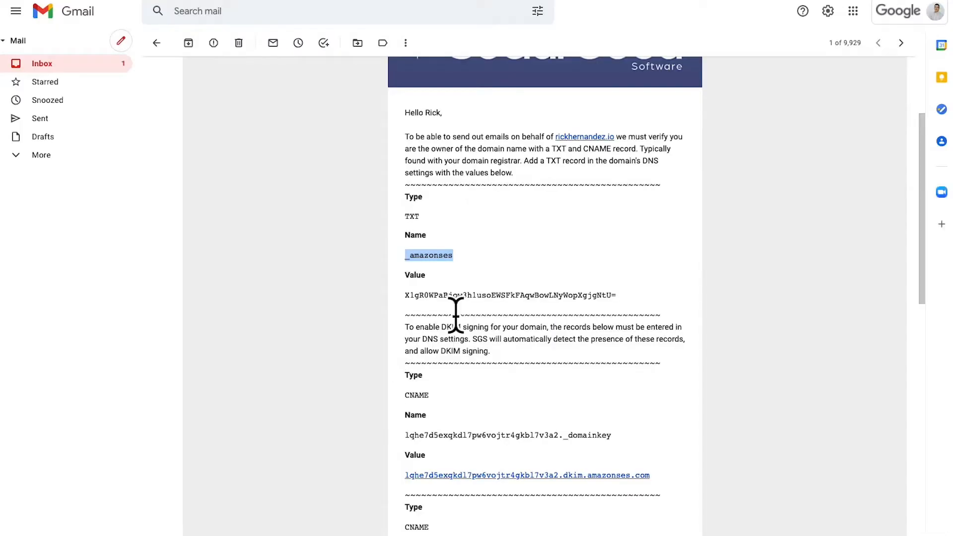
pyautogui.moveTo(616, 295); pyautogui.dragTo(400, 297)
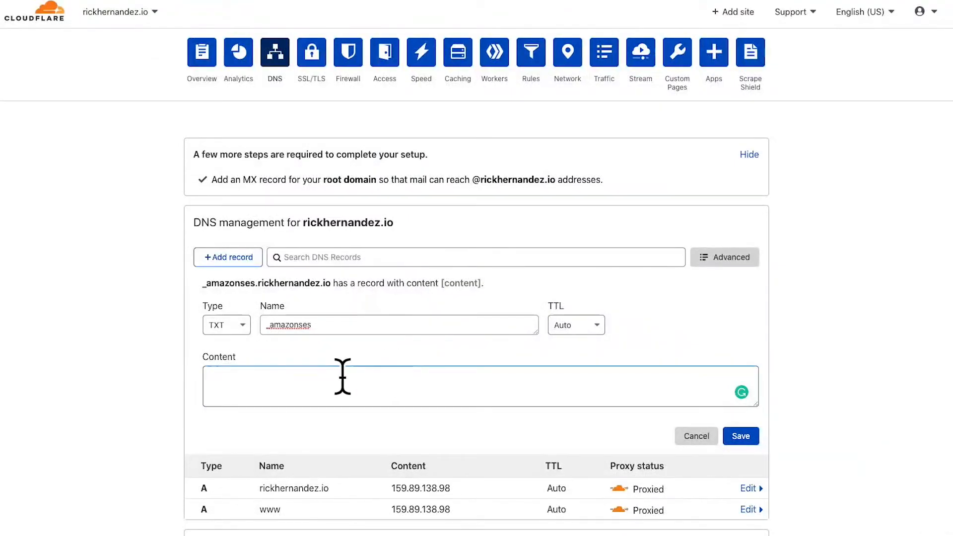
pyautogui.write('X1gR0WPaBjow3h1usoEWSFkFAqwBowLNyWopXgjgNtU=')
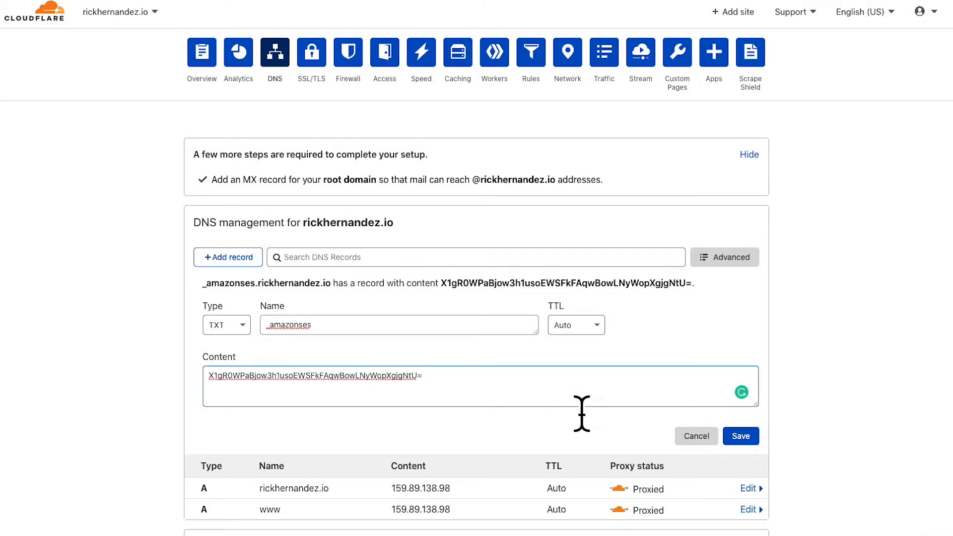
pyautogui.click(739, 437)
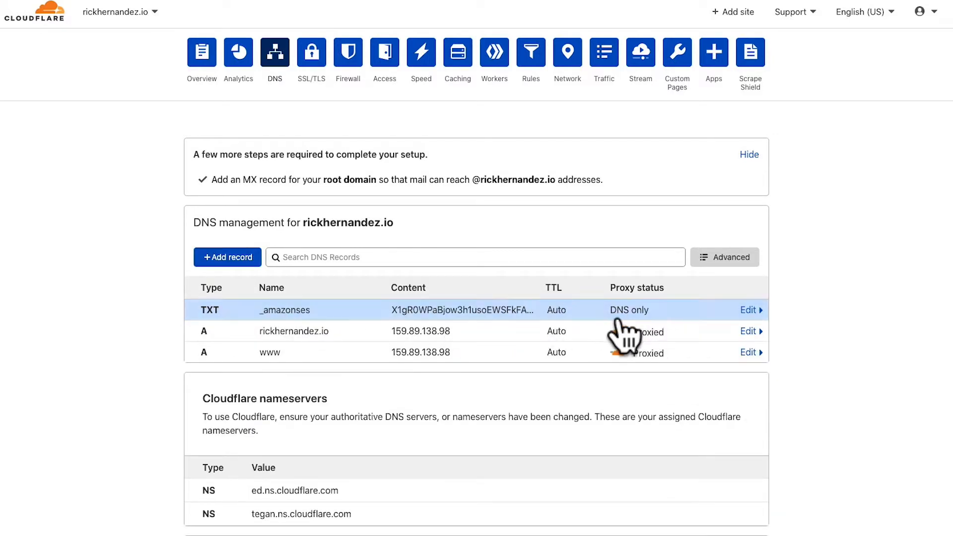
# Look up the first DKIM record's type in the Gmail message and start a new Cloudflare DNS record of type CNAME
pyautogui.hotkey('alt', 'Tab')
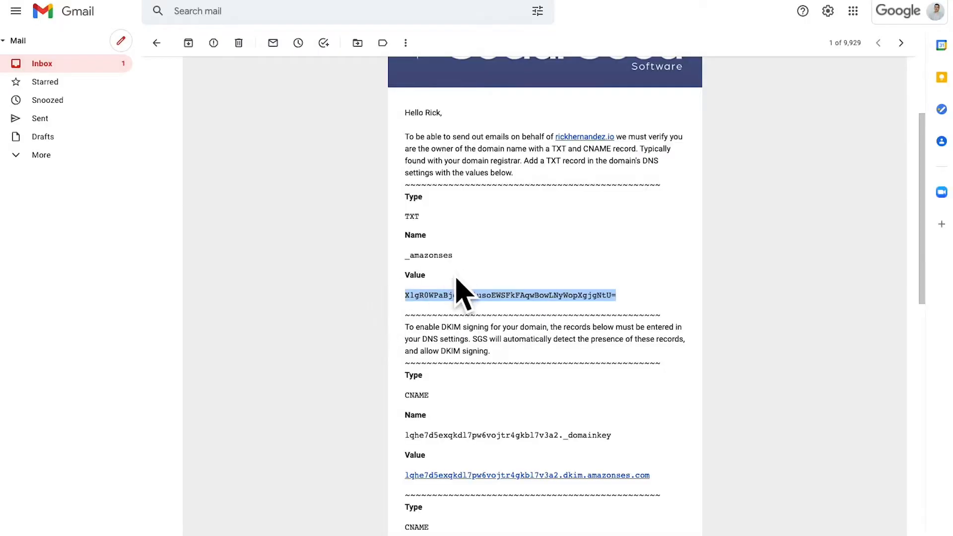
pyautogui.scroll(-1, 446, 282)
pyautogui.scroll(-2, 435, 294)
pyautogui.doubleClick(419, 243)
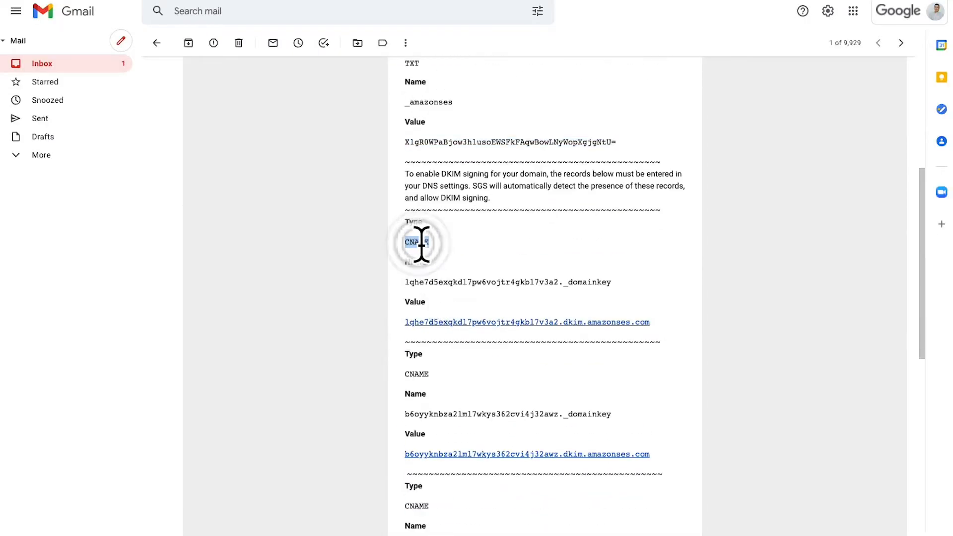
pyautogui.hotkey('alt', 'Tab')
pyautogui.click(201, 257)
pyautogui.click(226, 325)
pyautogui.click(231, 439)
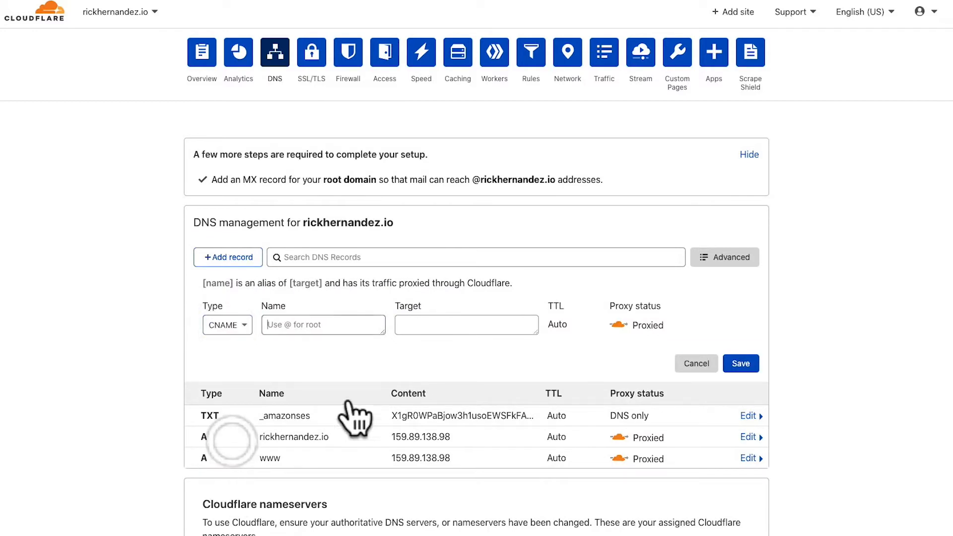
# Copy the first DKIM record's name, ending in _domainkey, from the email into the CNAME record's Name and enlarge that field
pyautogui.hotkey('alt', 'Tab')
pyautogui.moveTo(613, 282); pyautogui.dragTo(403, 283)
pyautogui.hotkey('ctrl', 'c')
pyautogui.hotkey('alt', 'Tab')
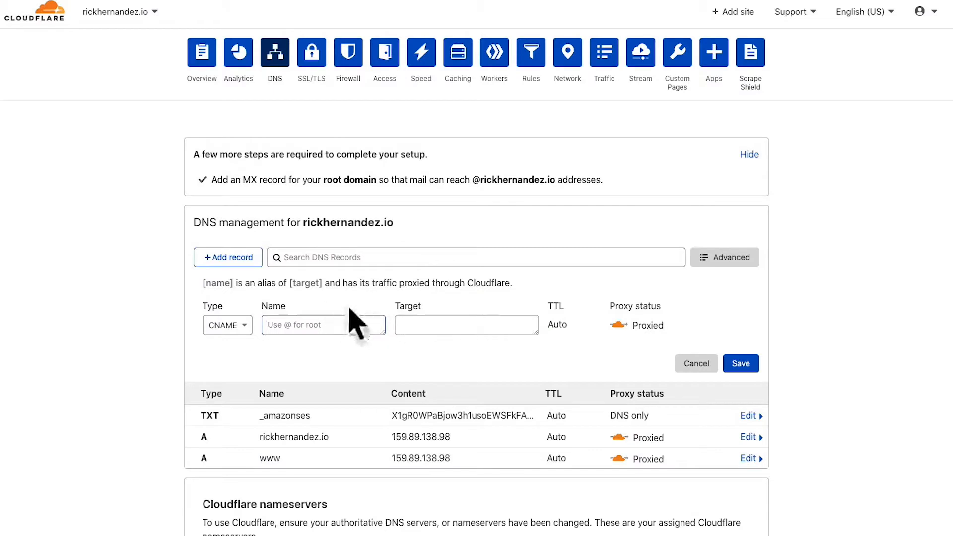
pyautogui.hotkey('ctrl', 'v')
pyautogui.moveTo(371, 346); pyautogui.dragTo(385, 346)
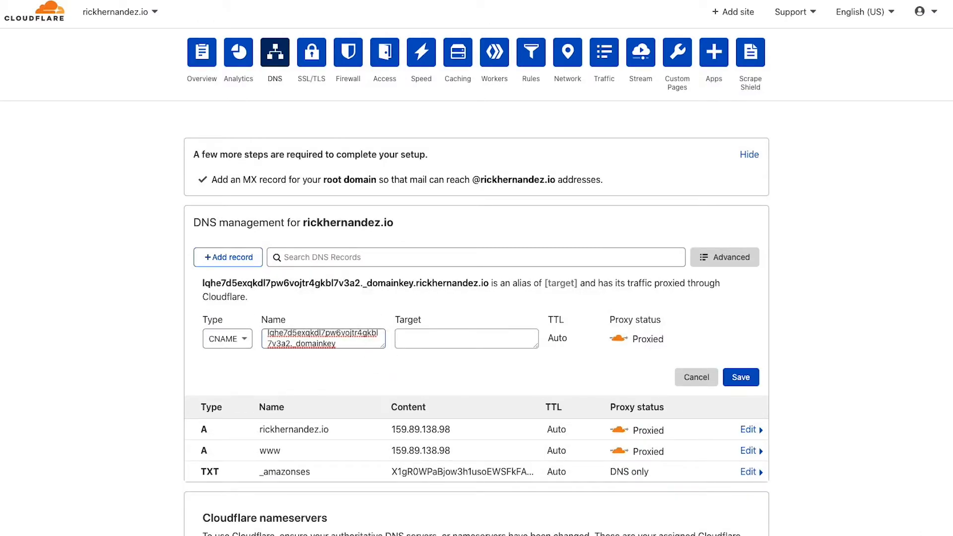
pyautogui.press('BackSpace')
pyautogui.write('y')
pyautogui.moveTo(382, 348); pyautogui.dragTo(385, 412)
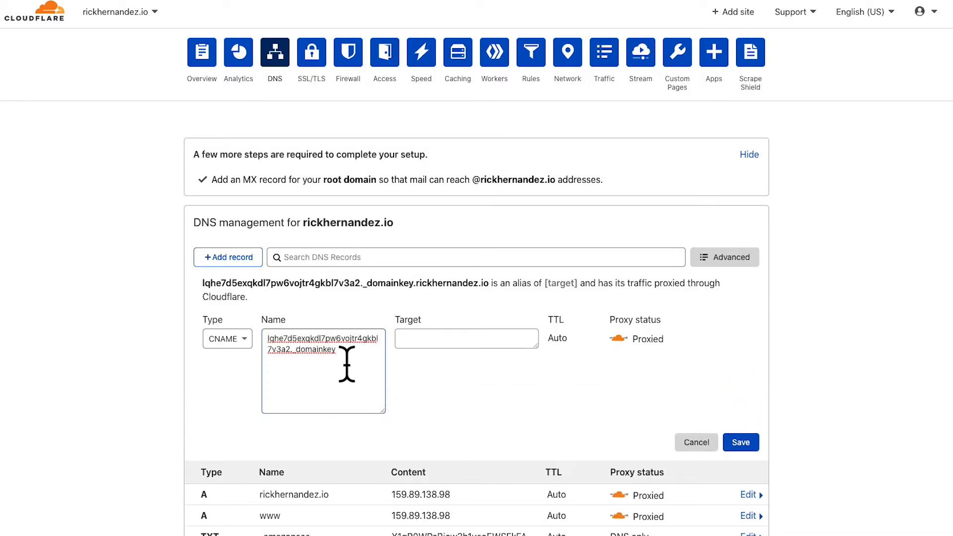
# Copy the first DKIM value, ending in .dkim.amazonses.com, into an enlarged Target field and try to save the CNAME record
pyautogui.hotkey('alt', 'Tab')
pyautogui.moveTo(649, 364); pyautogui.dragTo(404, 378)
pyautogui.hotkey('ctrl', 'c')
pyautogui.hotkey('alt', 'Tab')
pyautogui.click(417, 338)
pyautogui.hotkey('ctrl', 'v')
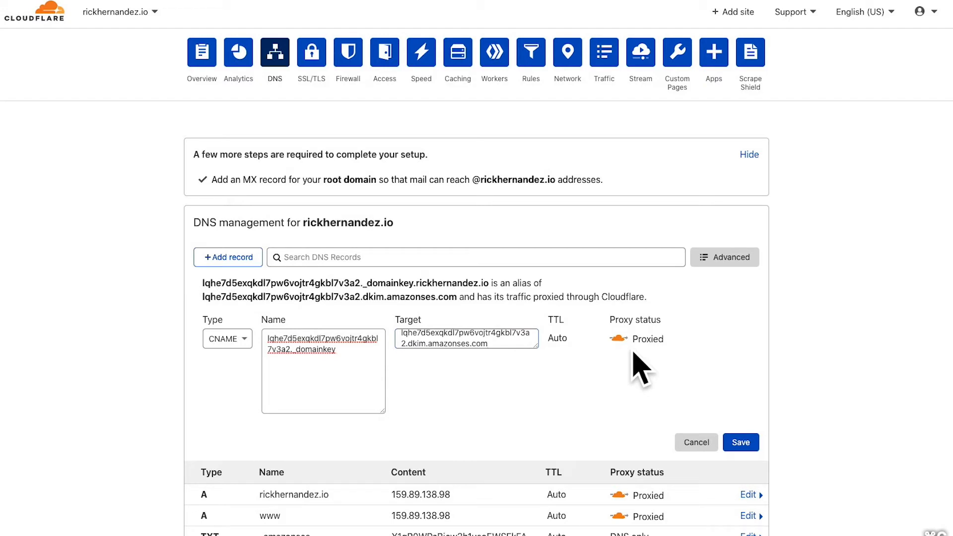
pyautogui.press('BackSpace')
pyautogui.write('m')
pyautogui.moveTo(536, 346); pyautogui.dragTo(549, 416)
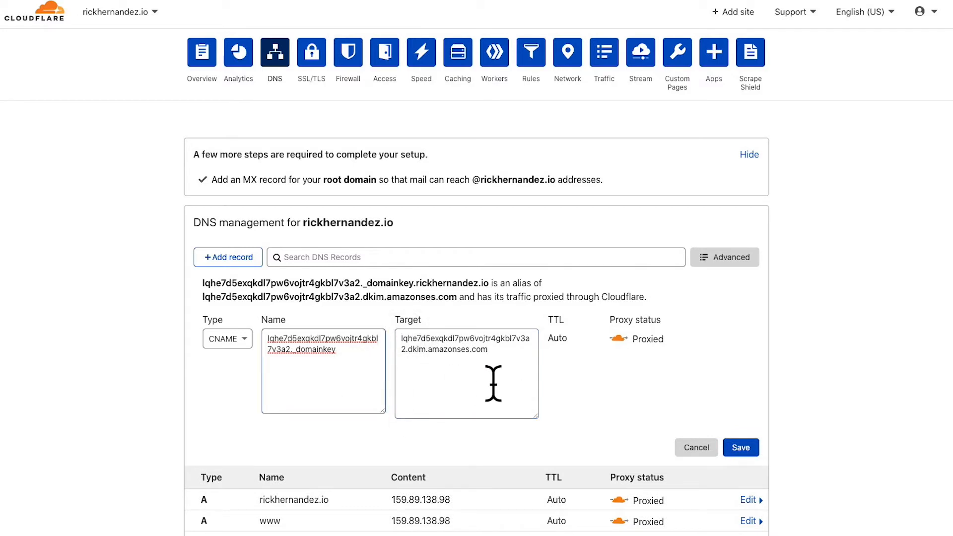
pyautogui.click(742, 448)
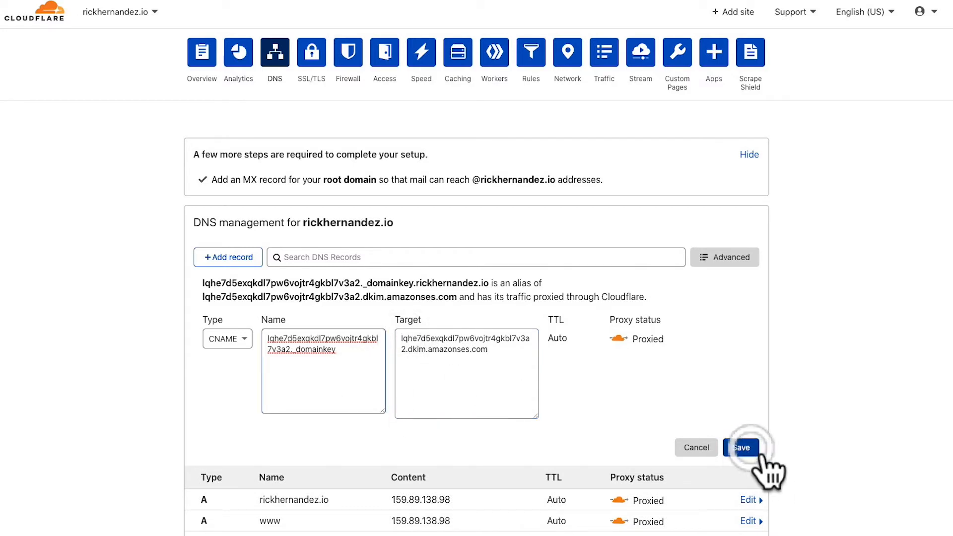
# Append the domain to the CNAME record's Name after _domainkey and retype the .com ending of its Target
pyautogui.click(520, 392)
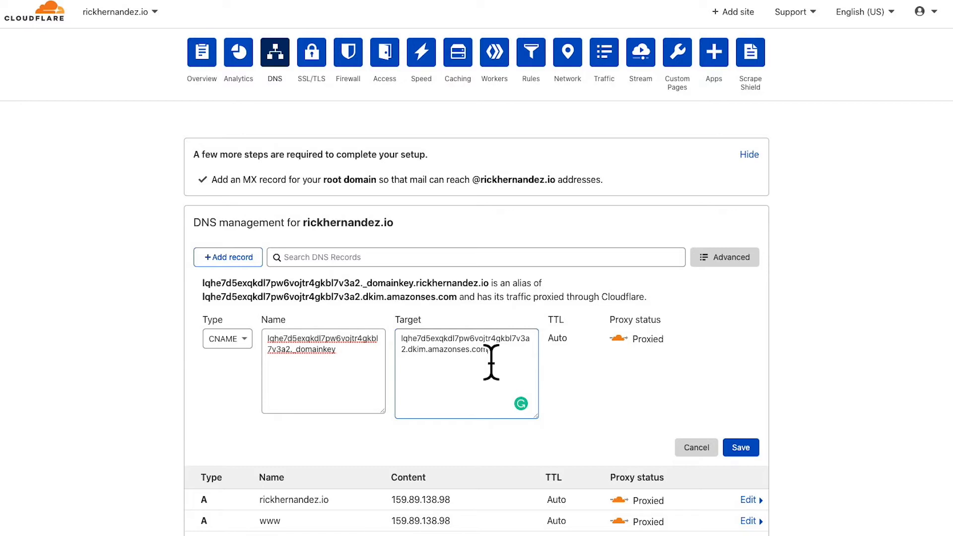
pyautogui.moveTo(489, 283); pyautogui.dragTo(415, 270)
pyautogui.click(336, 389)
pyautogui.press('BackSpace')
pyautogui.write('y')
pyautogui.click(499, 375)
pyautogui.press('BackSpace')
pyautogui.press('BackSpace')
pyautogui.press('BackSpace')
pyautogui.press('BackSpace')
pyautogui.write('.com')
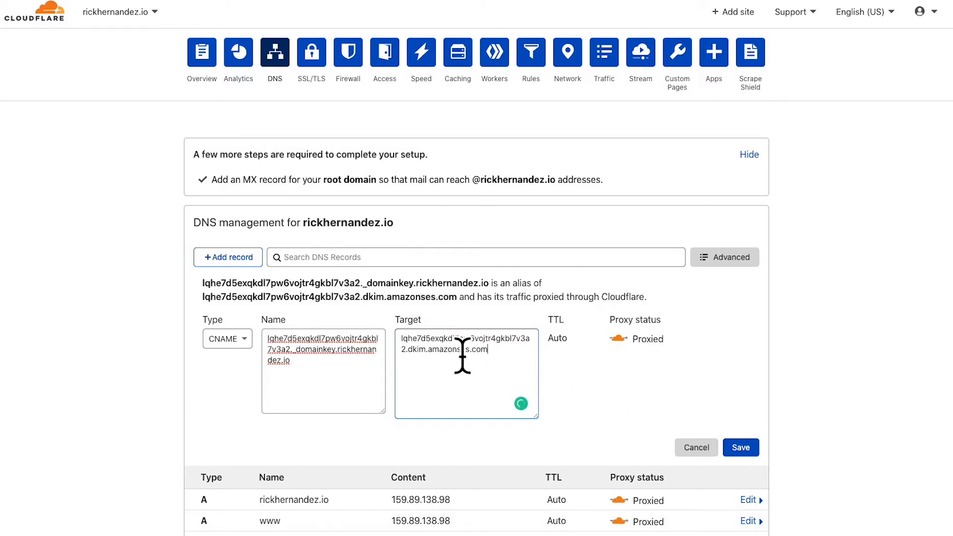
# Set the first CNAME record's proxy status to DNS only and save the record
pyautogui.click(621, 337)
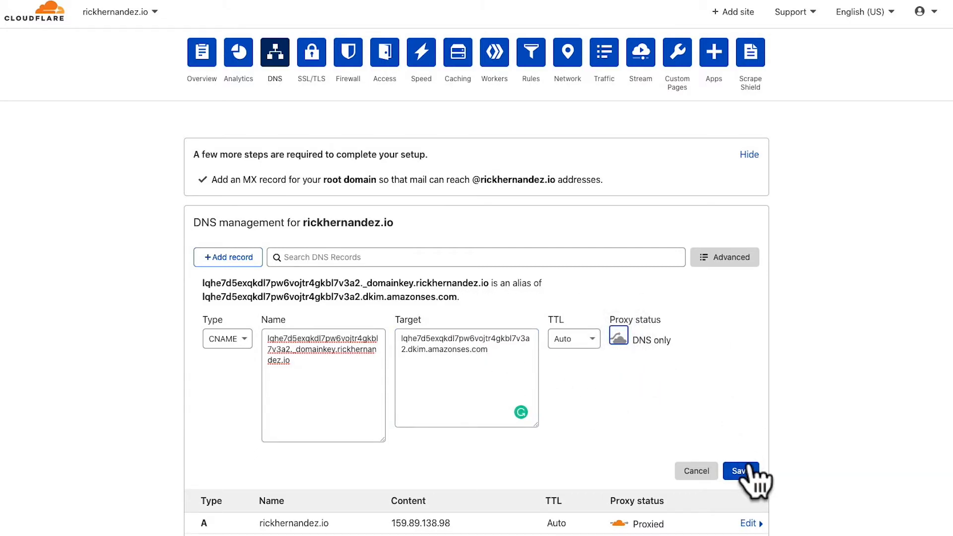
pyautogui.click(748, 467)
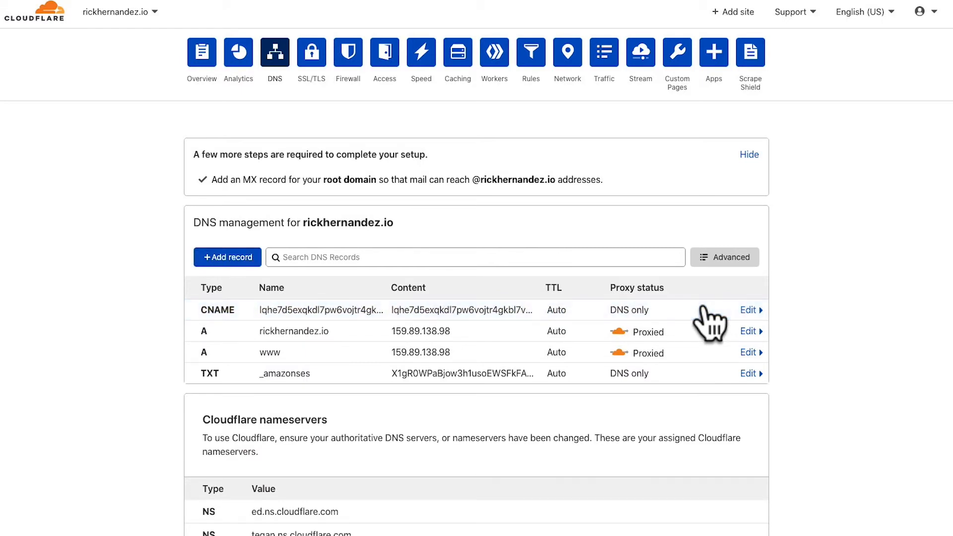
# Start another CNAME record and paste the second DKIM record's name from the email into its Name
pyautogui.click(233, 267)
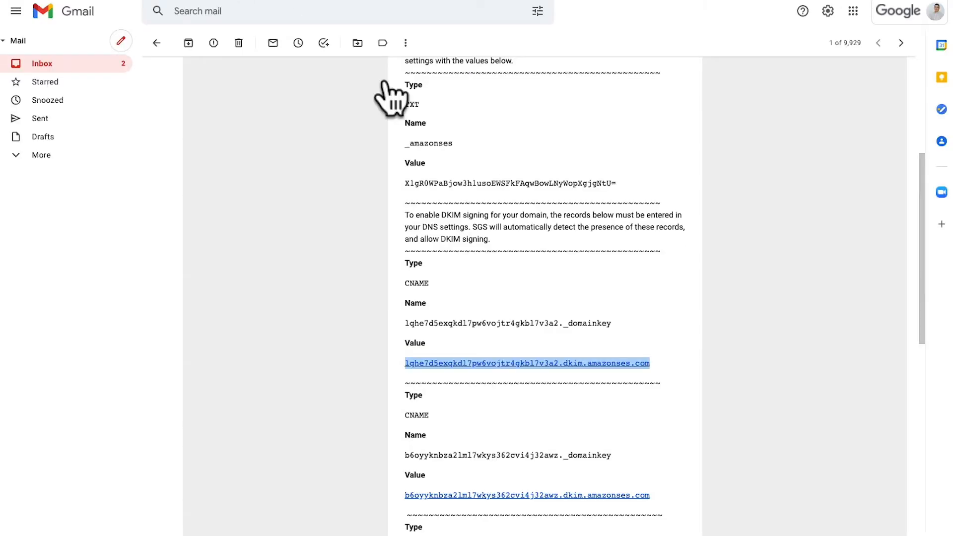
pyautogui.scroll(-2, 574, 351)
pyautogui.moveTo(611, 361); pyautogui.dragTo(404, 362)
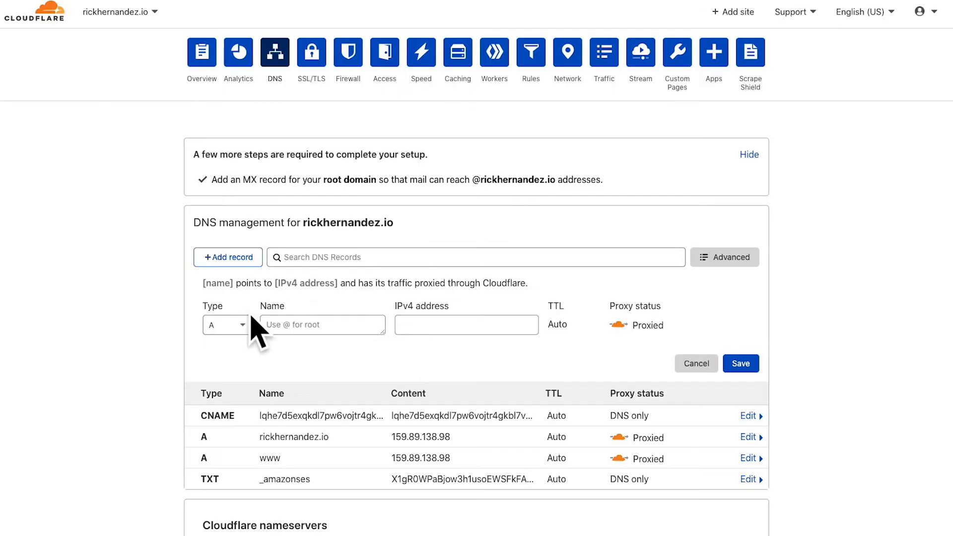
pyautogui.click(229, 326)
pyautogui.click(226, 378)
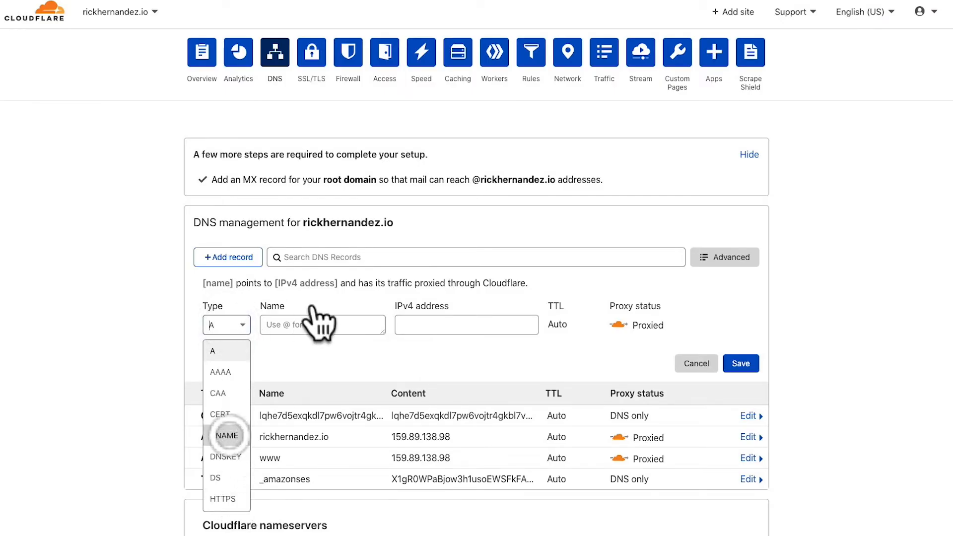
pyautogui.click(310, 328)
pyautogui.hotkey('ctrl', 'v')
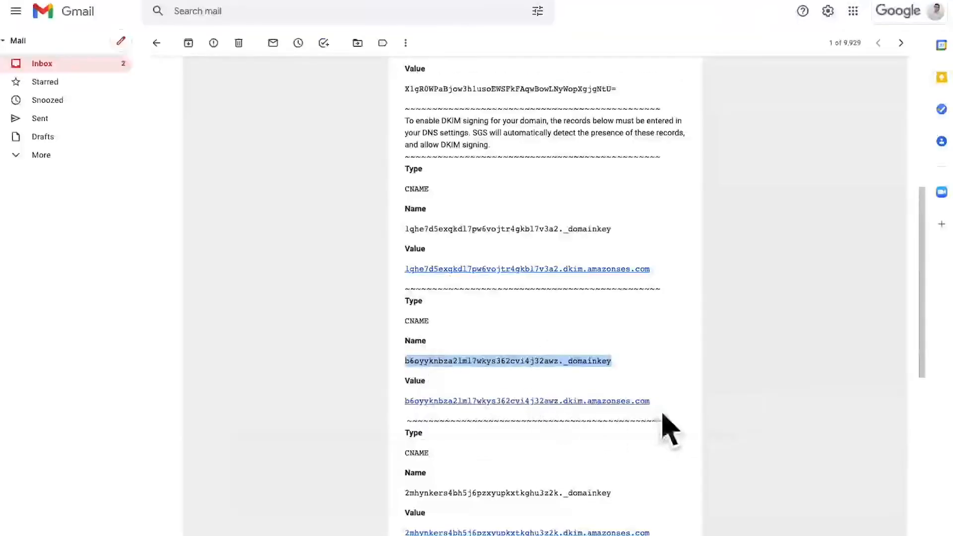
# Copy the second DKIM value from the email into an enlarged Target field and set the record's proxy status to DNS only
pyautogui.moveTo(651, 401); pyautogui.dragTo(390, 403)
pyautogui.hotkey('ctrl', 'c')
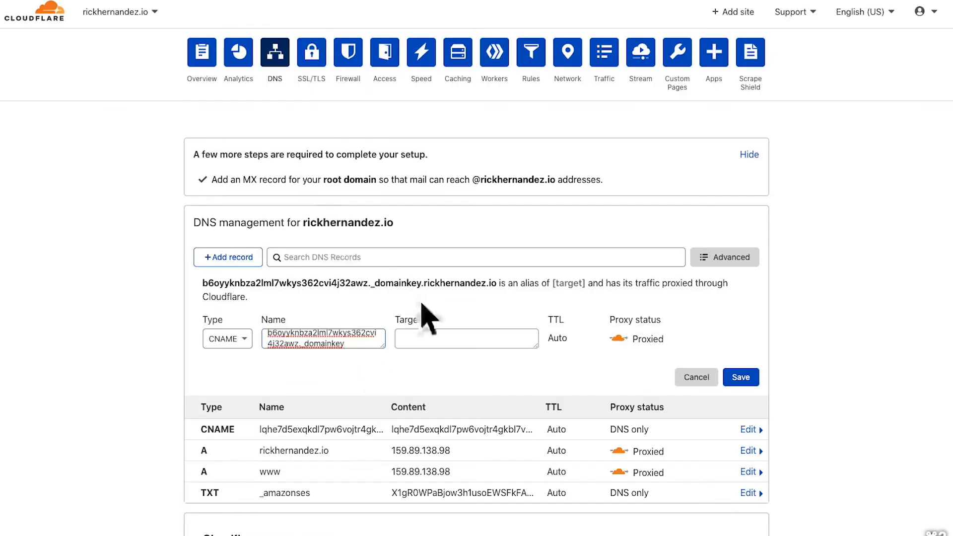
pyautogui.click(476, 335)
pyautogui.hotkey('ctrl', 'v')
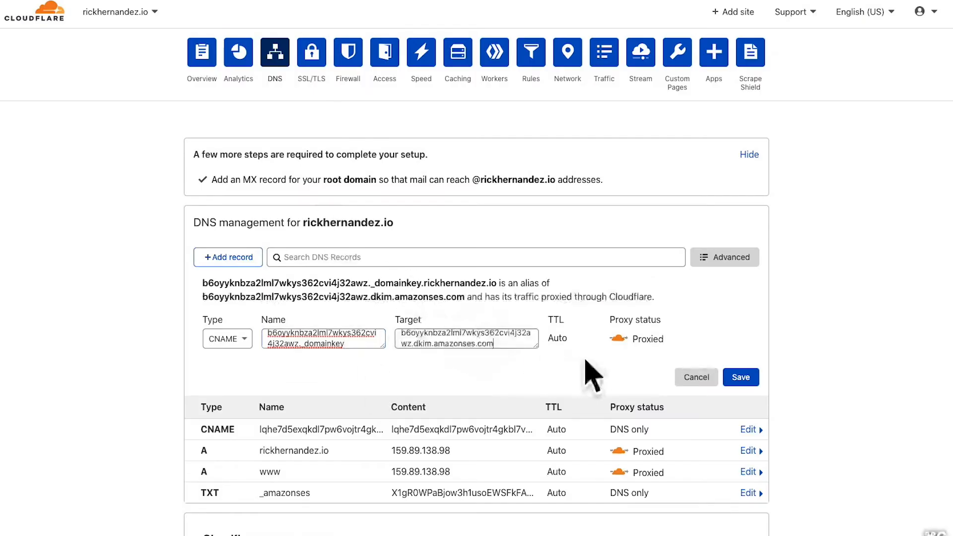
pyautogui.click(618, 338)
pyautogui.moveTo(537, 349); pyautogui.dragTo(537, 401)
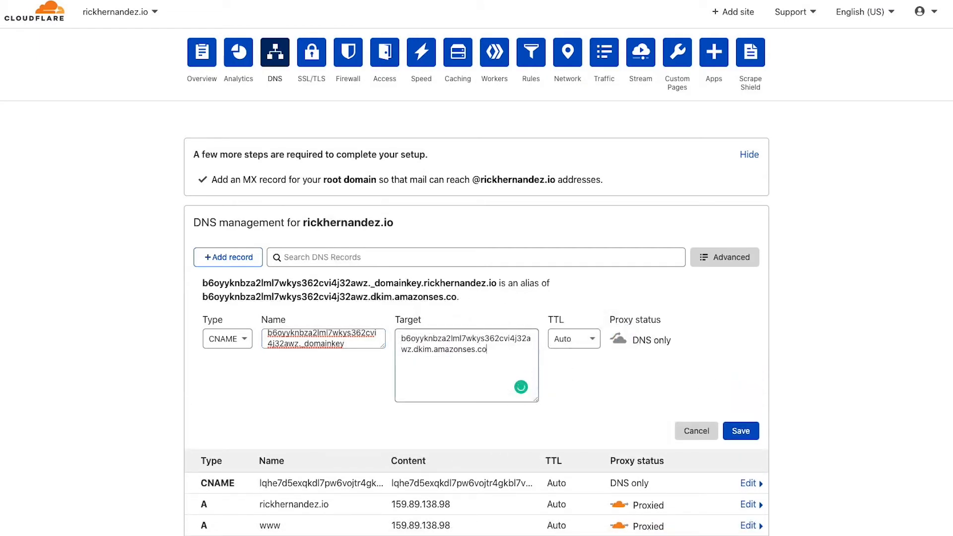
# Append the domain to the second CNAME record's Name after _domainkey in an enlarged Name field and save the record
pyautogui.moveTo(381, 346); pyautogui.dragTo(375, 385)
pyautogui.click(373, 362)
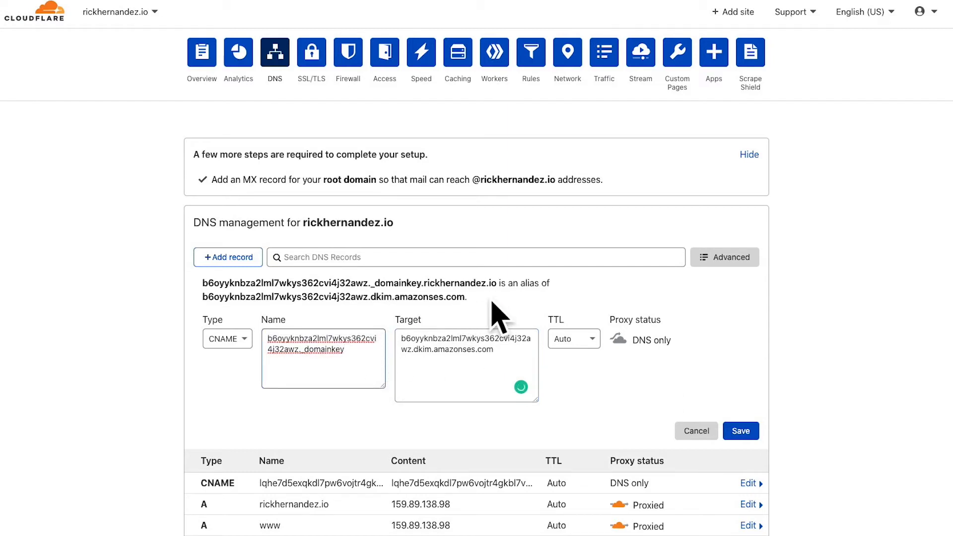
pyautogui.moveTo(496, 285); pyautogui.dragTo(436, 282)
pyautogui.click(372, 356)
pyautogui.write('.rickhernandez.io')
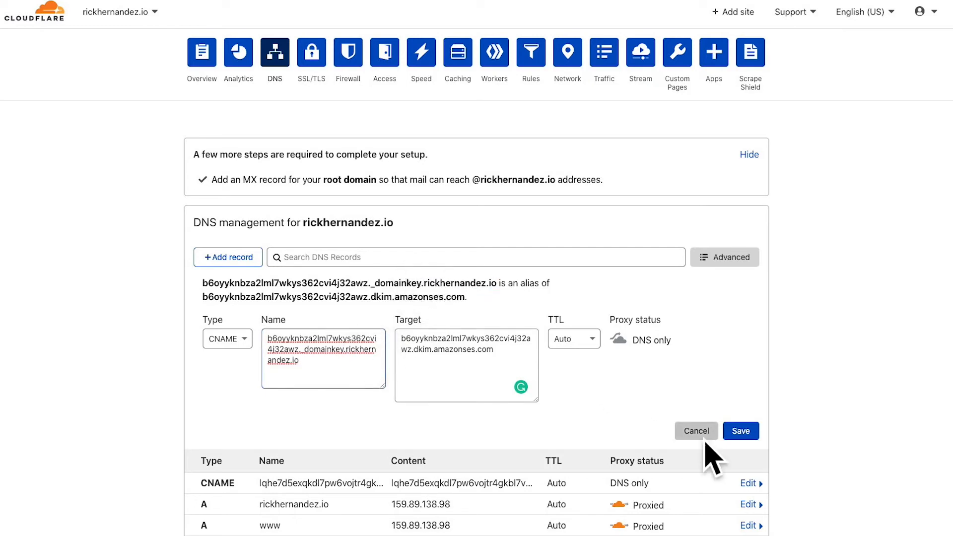
pyautogui.click(743, 430)
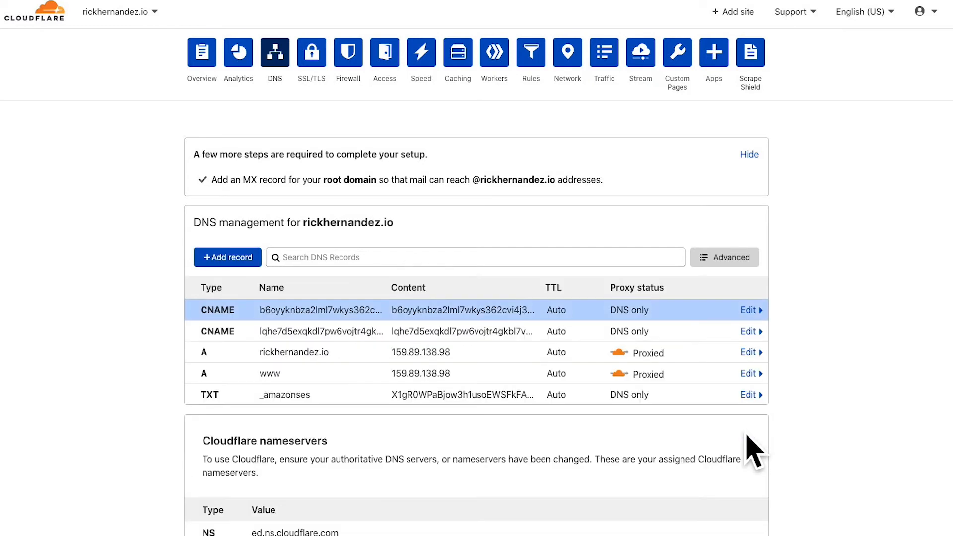
# Start a third CNAME record and paste the third DKIM record's name from the email into its Name
pyautogui.click(246, 263)
pyautogui.hotkey('ctrl', 'Tab')
pyautogui.scroll(-2, 523, 357)
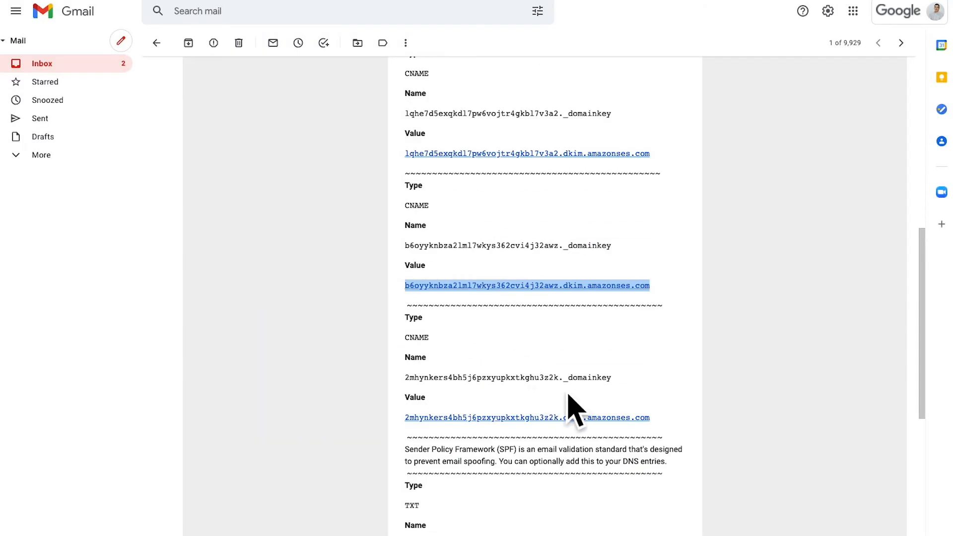
pyautogui.moveTo(618, 378); pyautogui.dragTo(404, 379)
pyautogui.hotkey('ctrl', 'Tab')
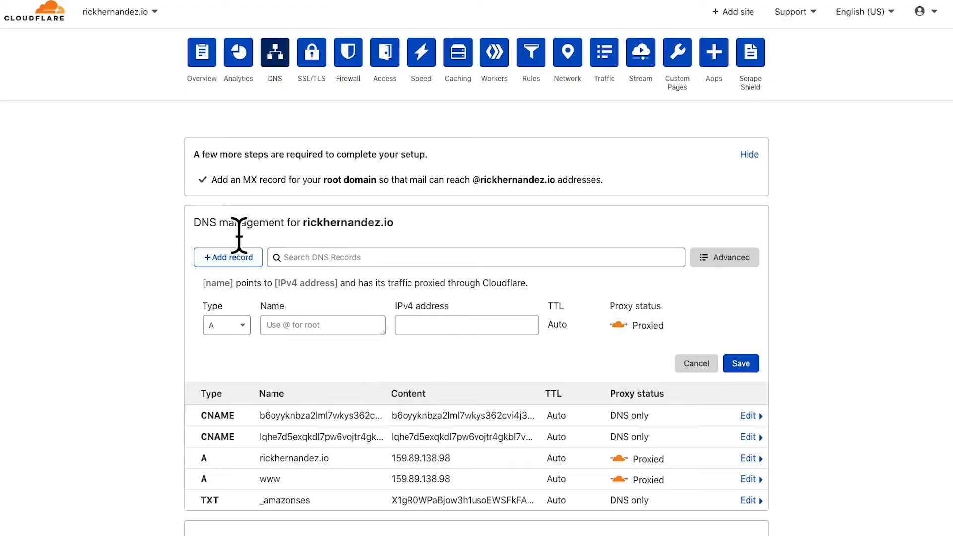
pyautogui.click(235, 325)
pyautogui.click(221, 435)
pyautogui.click(262, 323)
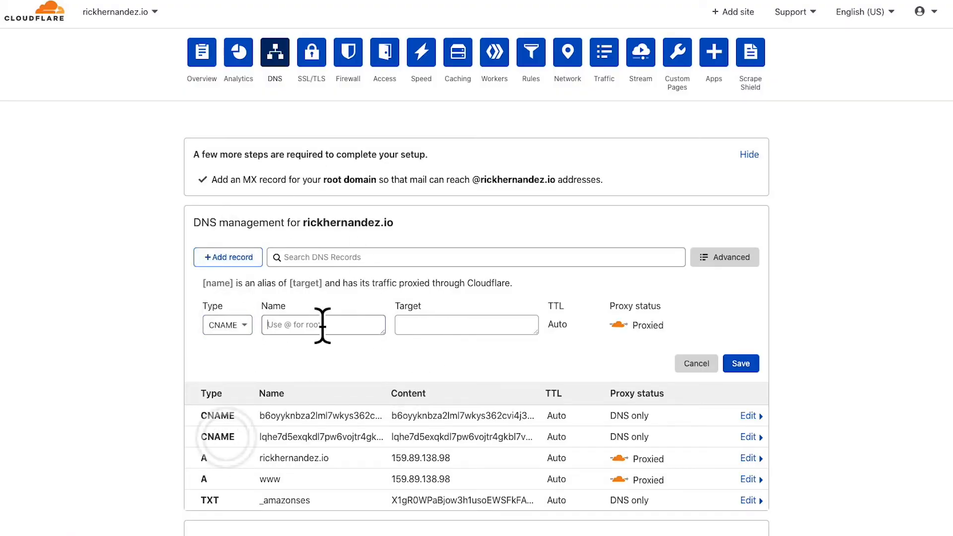
pyautogui.hotkey('ctrl', 'v')
# Copy the third DKIM value from the email into the CNAME record's Target and enlarge the field
pyautogui.hotkey('ctrl', 'shift', 'Tab')
pyautogui.moveTo(651, 418); pyautogui.dragTo(403, 421)
pyautogui.hotkey('ctrl', 'c')
pyautogui.hotkey('ctrl', 'Tab')
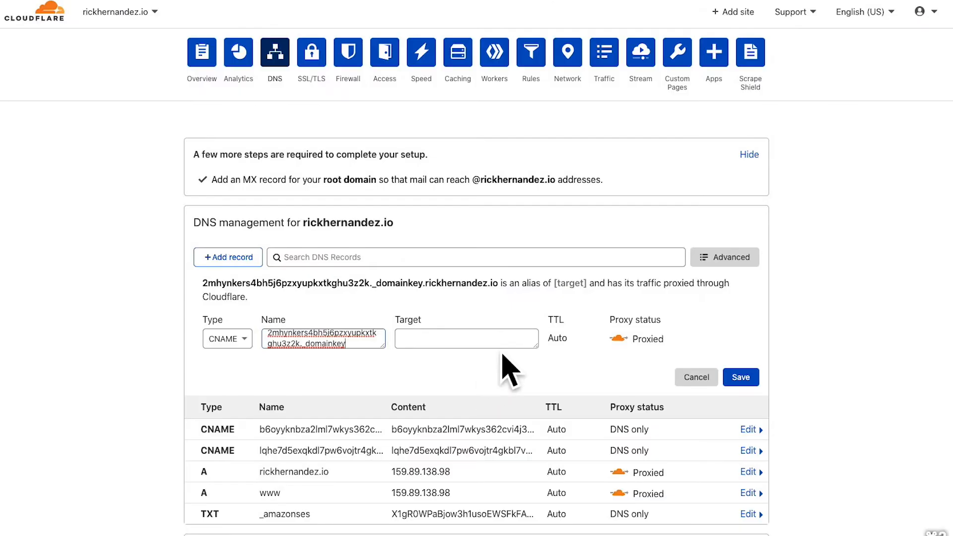
pyautogui.click(496, 341)
pyautogui.hotkey('ctrl', 'v')
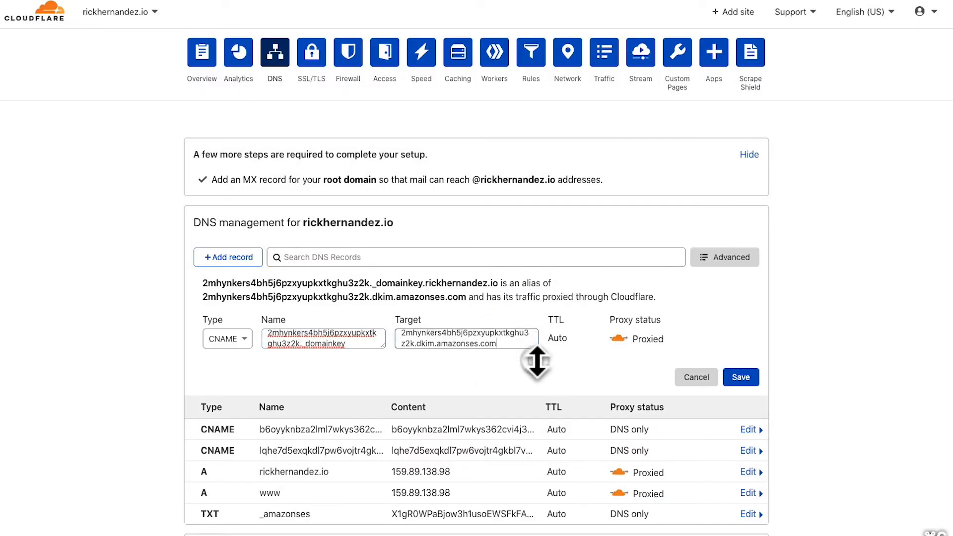
pyautogui.moveTo(535, 346); pyautogui.dragTo(537, 417)
# Append the domain to the third CNAME record's Name after _domainkey and save the record with proxy status DNS only
pyautogui.moveTo(384, 347); pyautogui.dragTo(384, 415)
pyautogui.click(377, 371)
pyautogui.press('BackSpace')
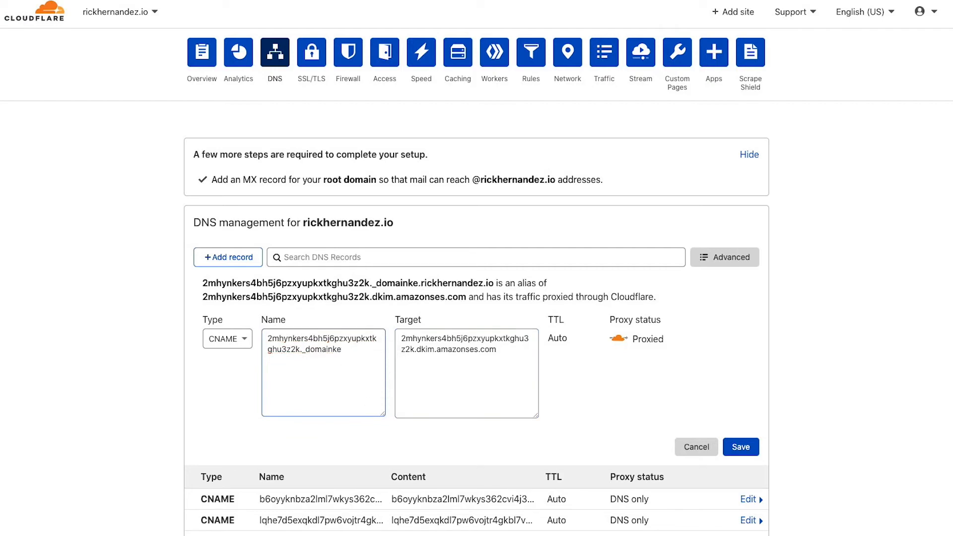
pyautogui.write('y')
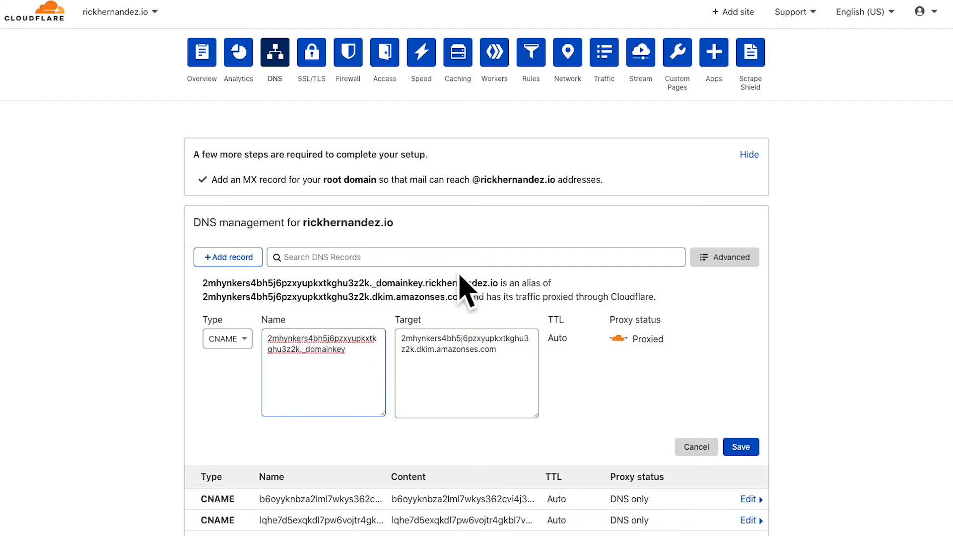
pyautogui.moveTo(498, 283); pyautogui.dragTo(425, 284)
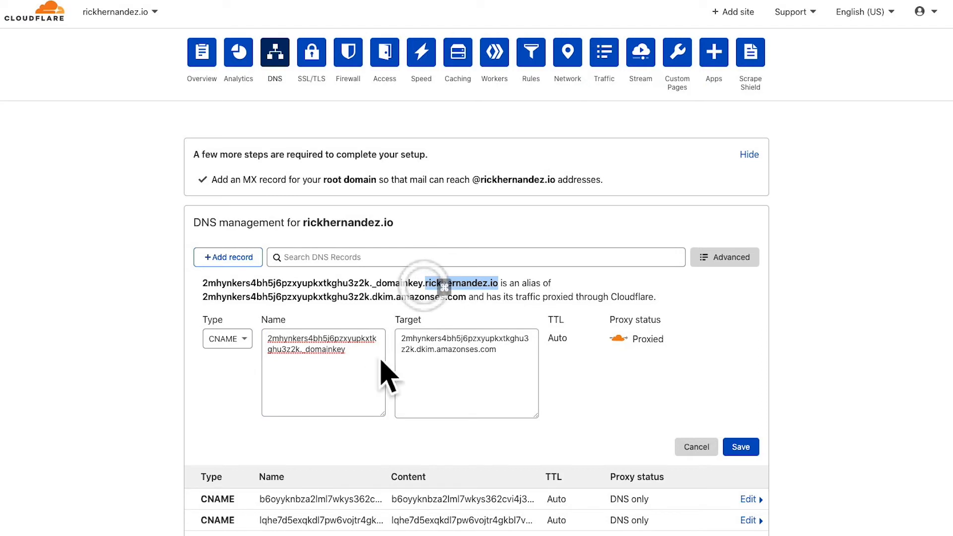
pyautogui.click(366, 382)
pyautogui.write('.')
pyautogui.press('super+v')
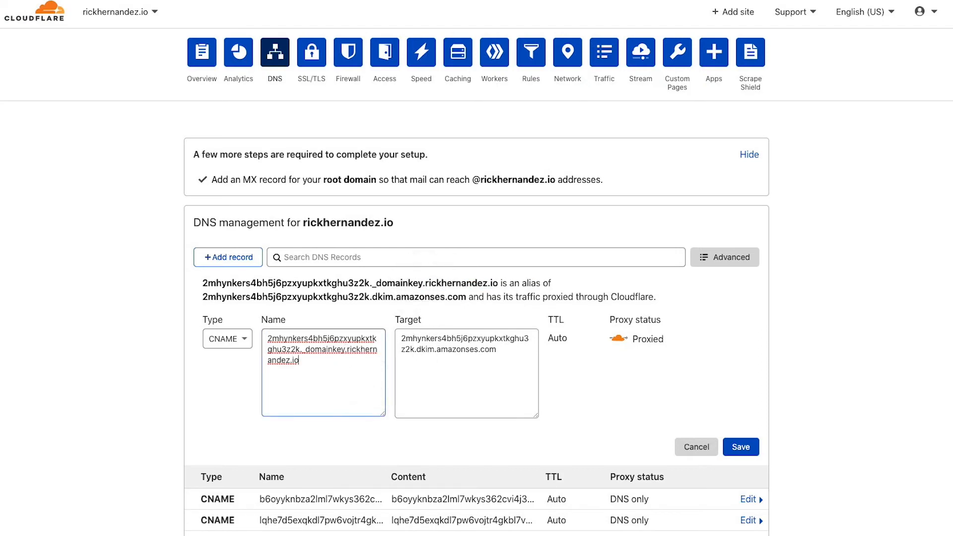
pyautogui.click(618, 339)
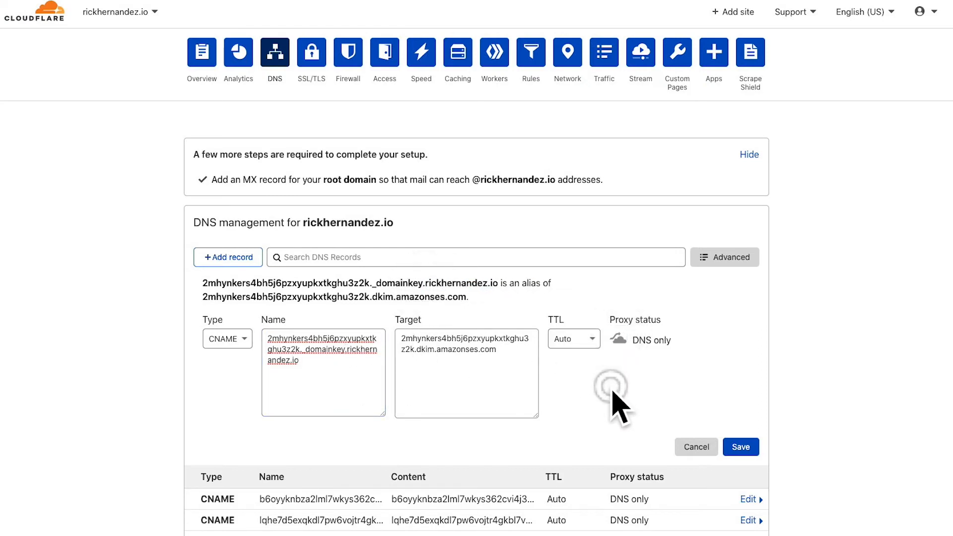
pyautogui.click(739, 447)
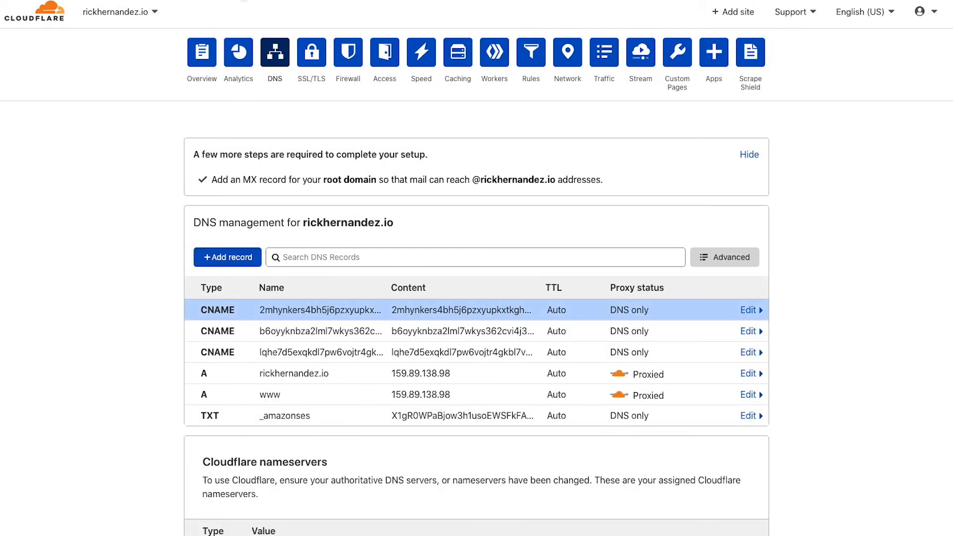
# Find the SPF record in the verification email and start a new TXT record in Cloudflare for it
pyautogui.click(215, 0)
pyautogui.scroll(-6, 537, 321)
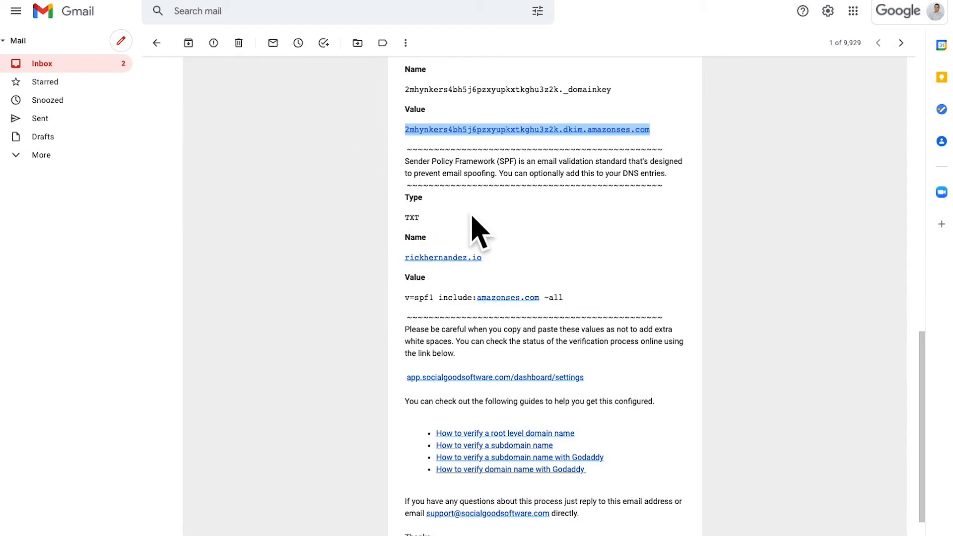
pyautogui.hotkey('ctrl', 'Tab')
pyautogui.click(235, 257)
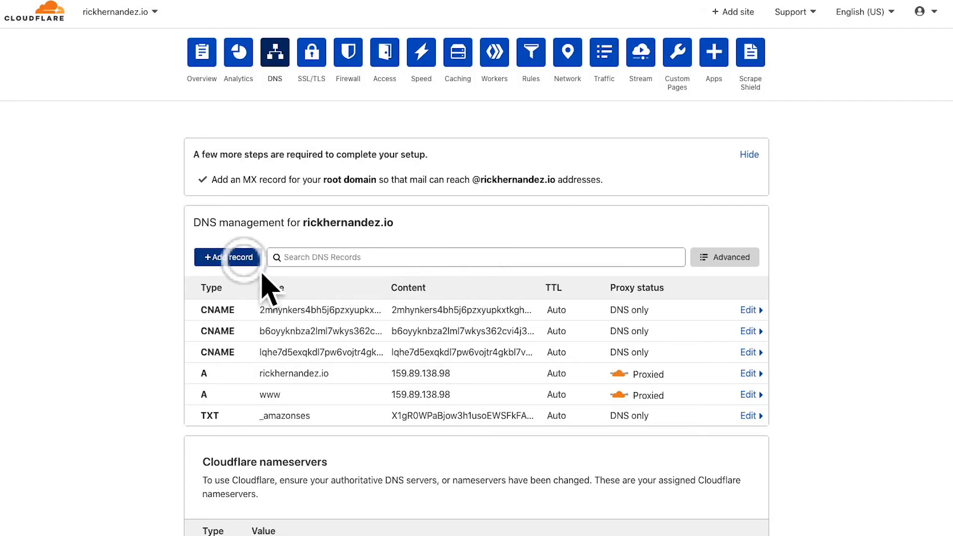
pyautogui.click(227, 330)
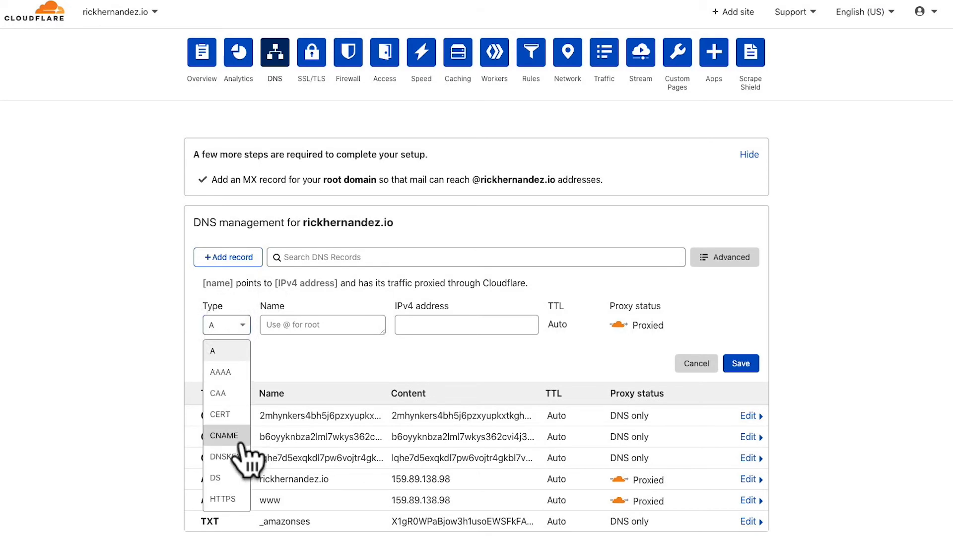
pyautogui.scroll(-5, 225, 442)
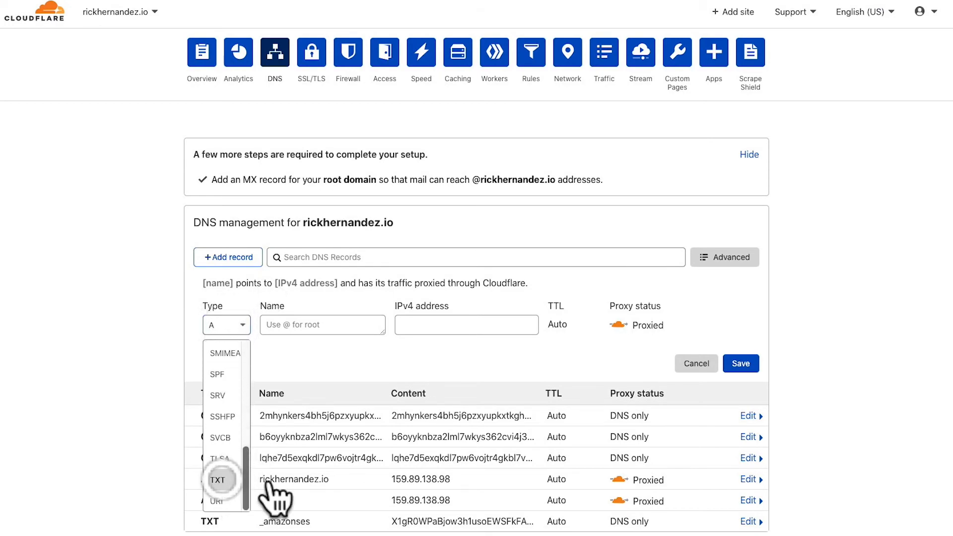
pyautogui.click(220, 480)
# Copy the SPF record's name from the email, but set the TXT record's Name to @ for the root domain
pyautogui.hotkey('ctrl', 'shift', 'Tab')
pyautogui.moveTo(510, 258); pyautogui.dragTo(402, 258)
pyautogui.hotkey('ctrl', 'c')
pyautogui.hotkey('ctrl', 'Tab')
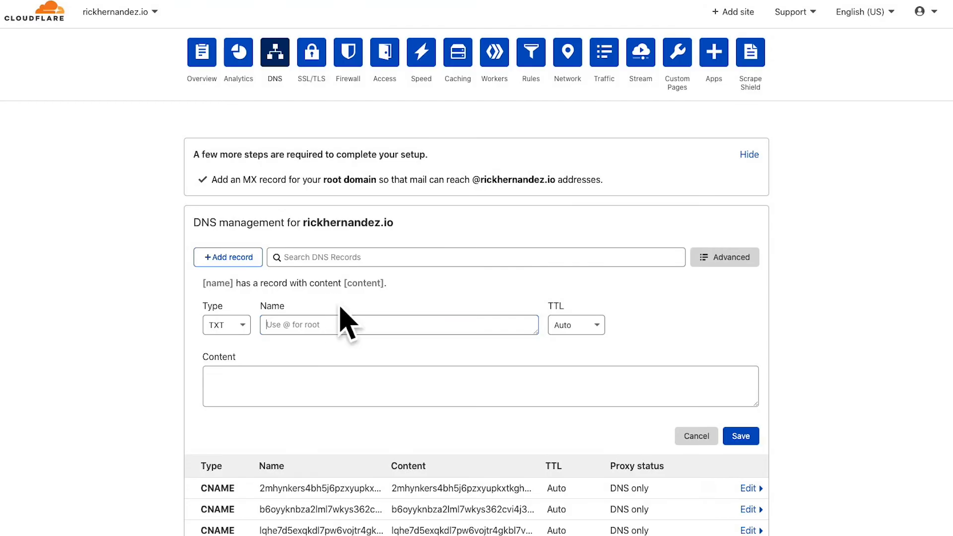
pyautogui.write('@')
# Copy the SPF value v=spf1 include:amazonses.com ~all from the email into the TXT record's Content and save the record
pyautogui.click(430, 379)
pyautogui.hotkey('ctrl', 'shift', 'Tab')
pyautogui.moveTo(617, 295); pyautogui.dragTo(412, 313)
pyautogui.hotkey('ctrl', 'c')
pyautogui.hotkey('ctrl', 'Tab')
pyautogui.hotkey('ctrl', 'v')
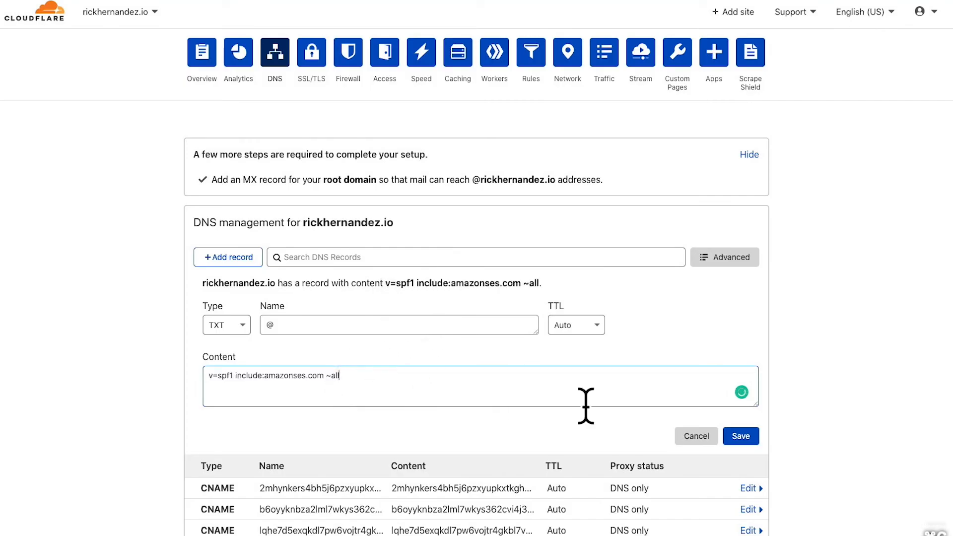
pyautogui.click(742, 436)
pyautogui.scroll(-4, 440, 378)
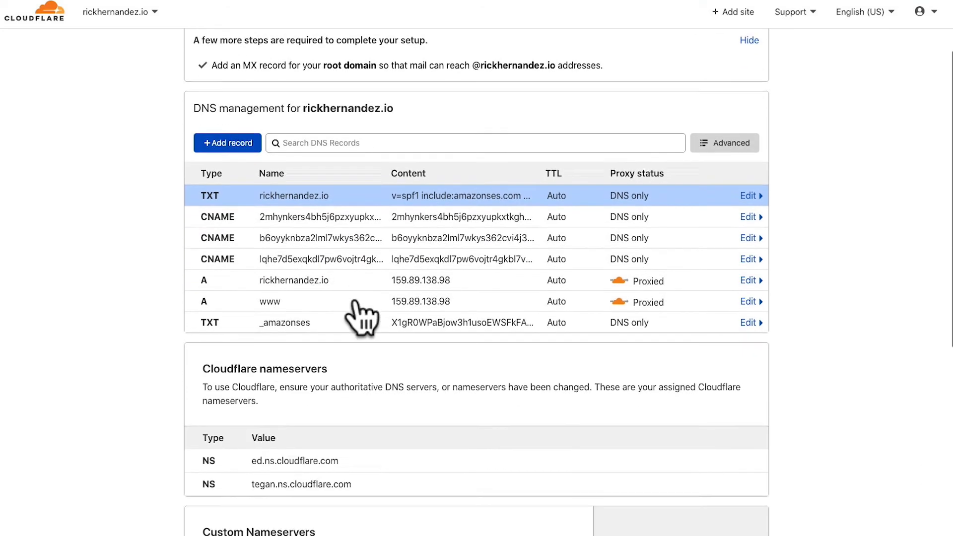
# Switch back to the Social Good Software settings and close the Domain Name Verification dialog
pyautogui.hotkey('ctrl', 'shift', 'Tab')
pyautogui.hotkey('ctrl', 'shift', 'Tab')
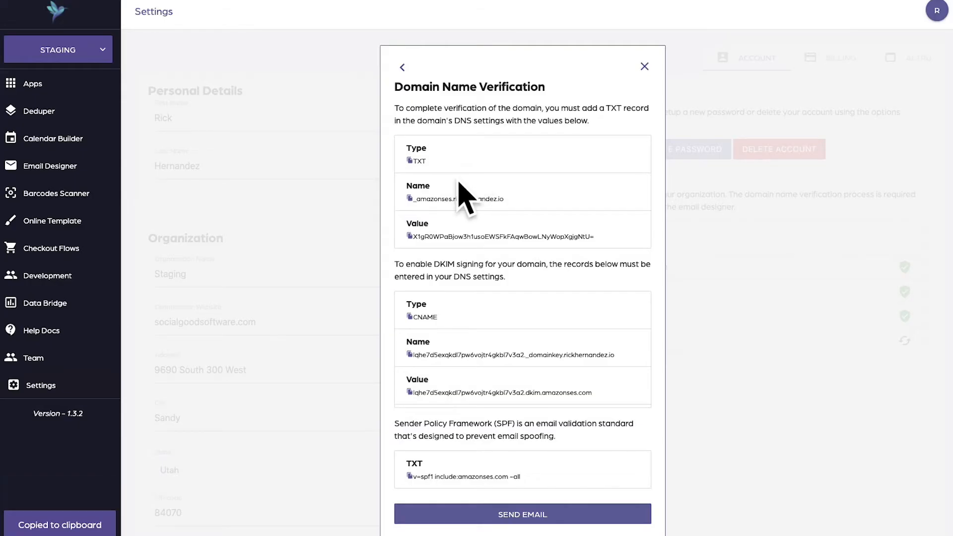
pyautogui.click(646, 66)
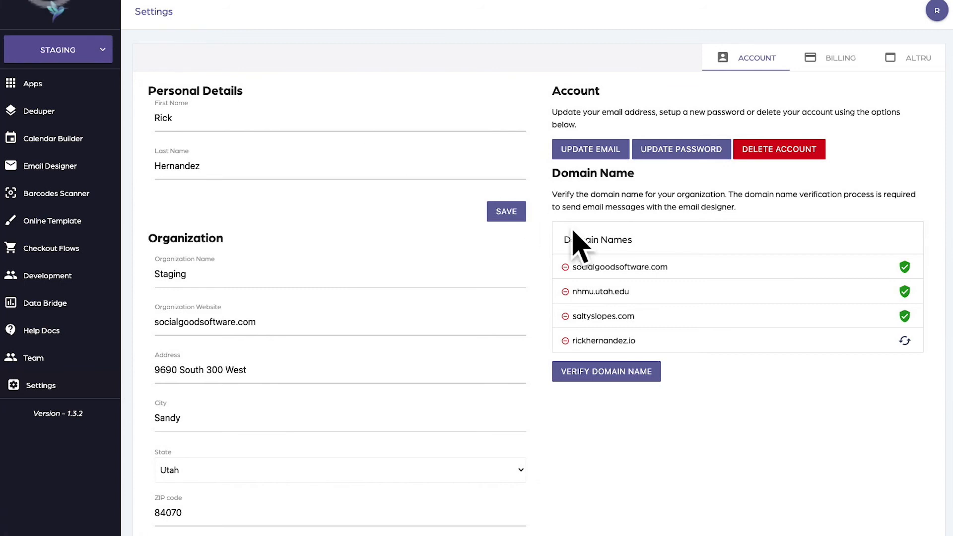
# Check the verification status of the pending domain in the Domain Names list several times
pyautogui.click(903, 343)
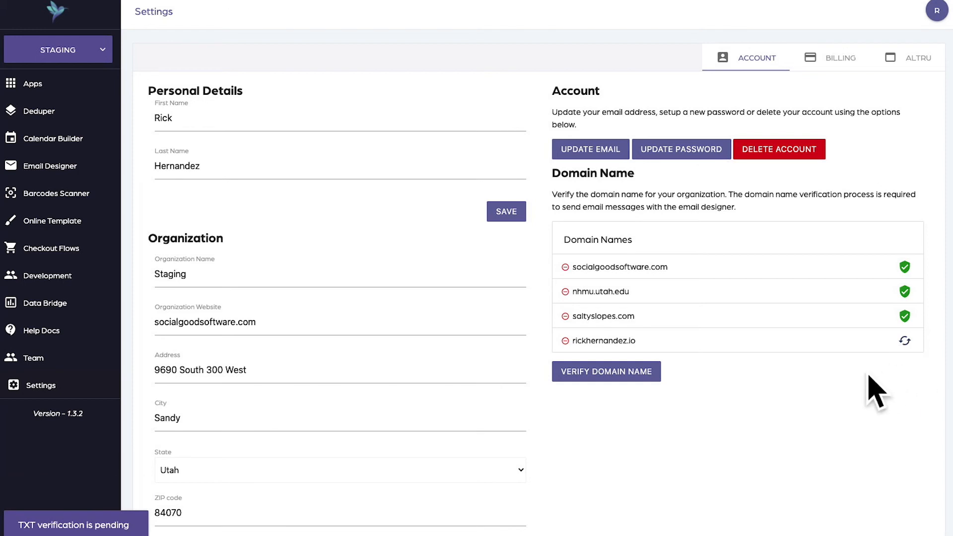
pyautogui.click(904, 340)
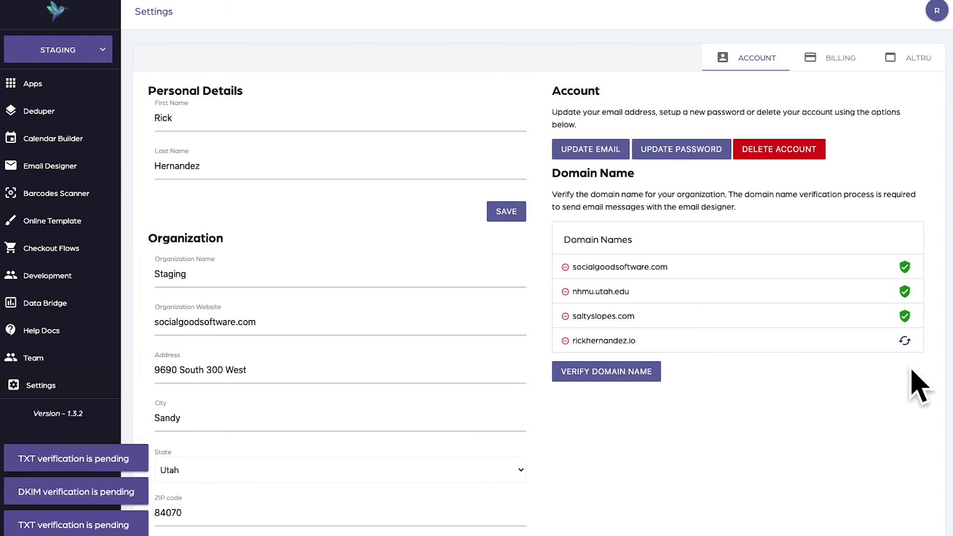
pyautogui.click(904, 342)
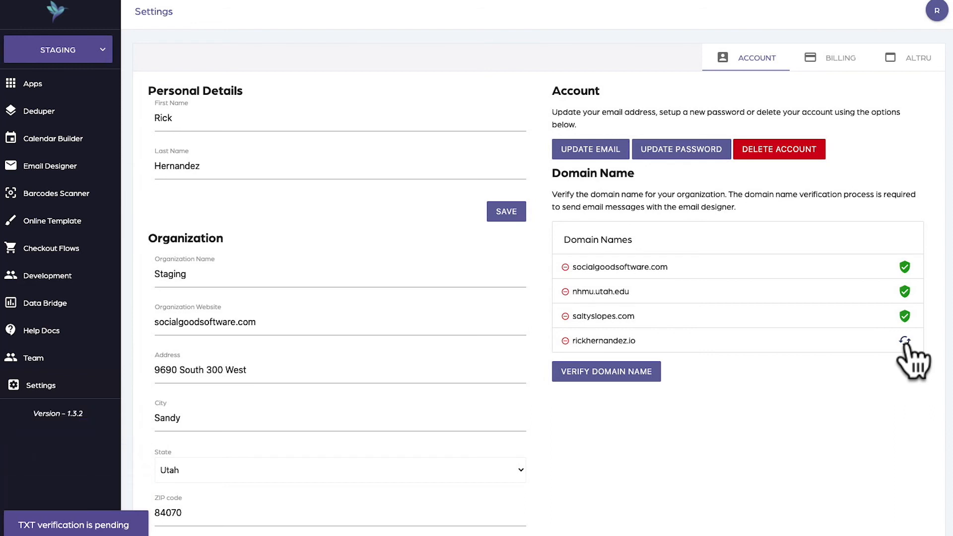
pyautogui.click(904, 342)
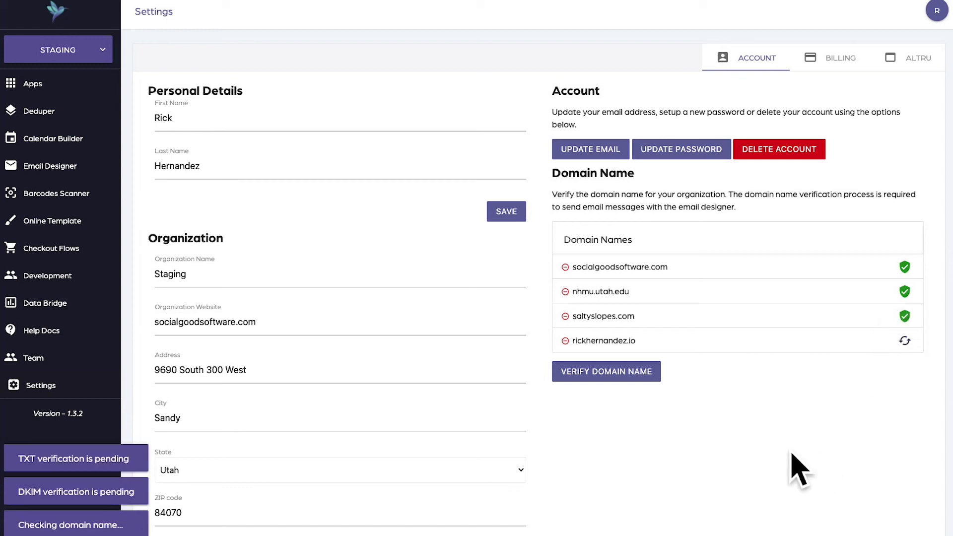